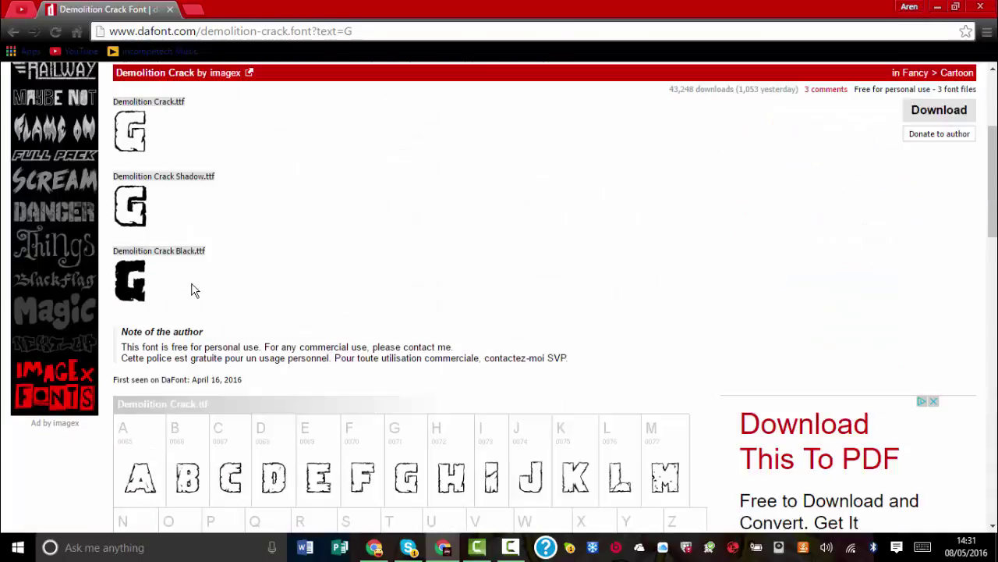
Download the Demolition Crack font and show the downloaded zip file in its folder.
scroll(168, 248, "up", 1)
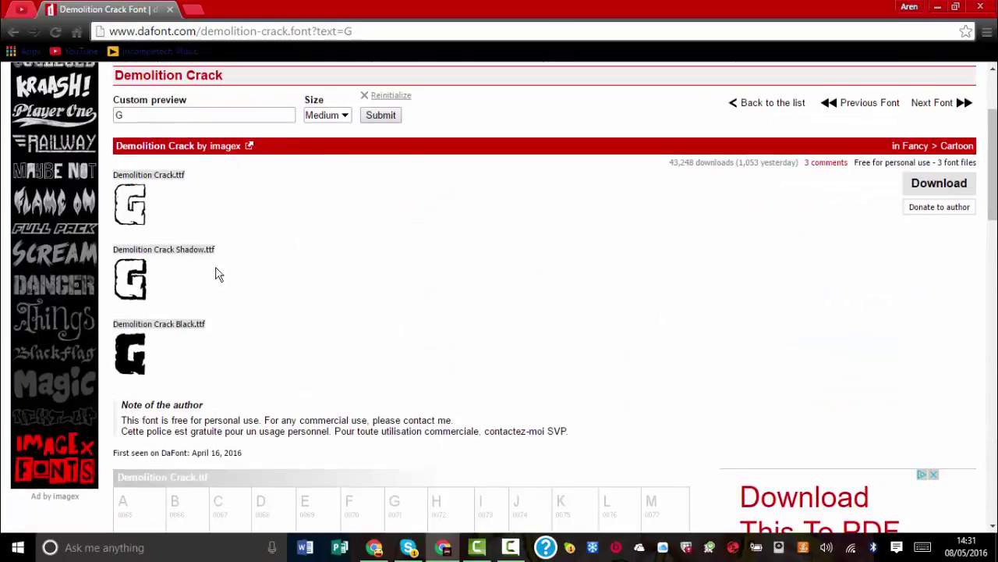
left_click(968, 190)
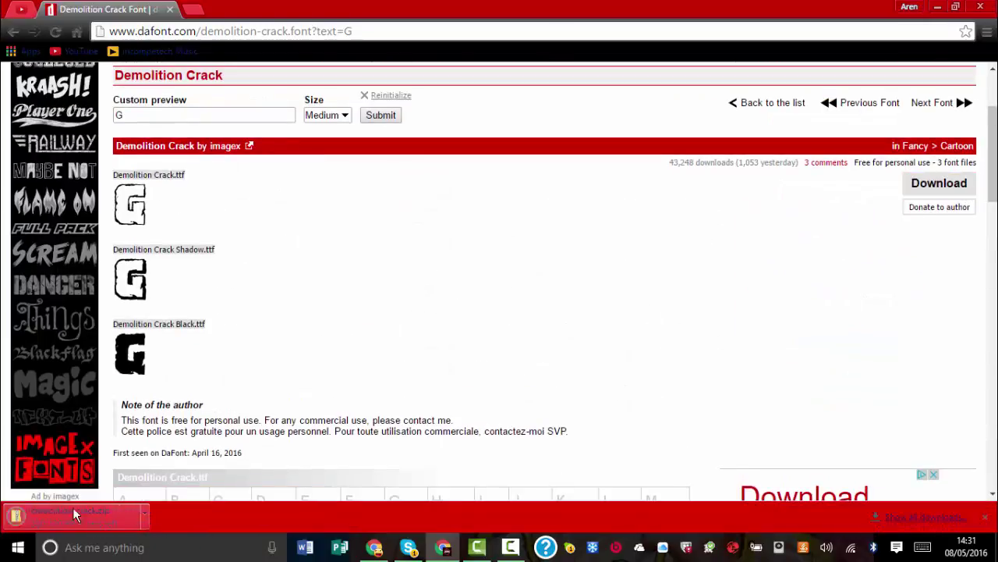
left_click(149, 513)
left_click(187, 465)
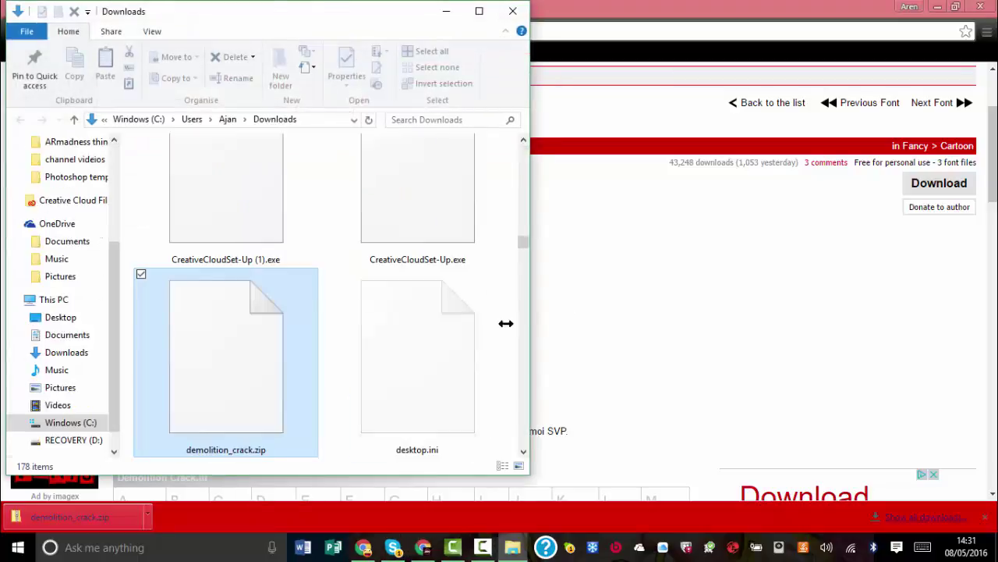
Move demolition_crack.zip into the Photoshop templates folder inside ARmadness things, and open that folder.
left_click_drag(227, 394, 78, 178)
left_click(78, 178)
scroll(401, 314, "down", 2)
scroll(401, 314, "up", 2)
left_click(468, 386)
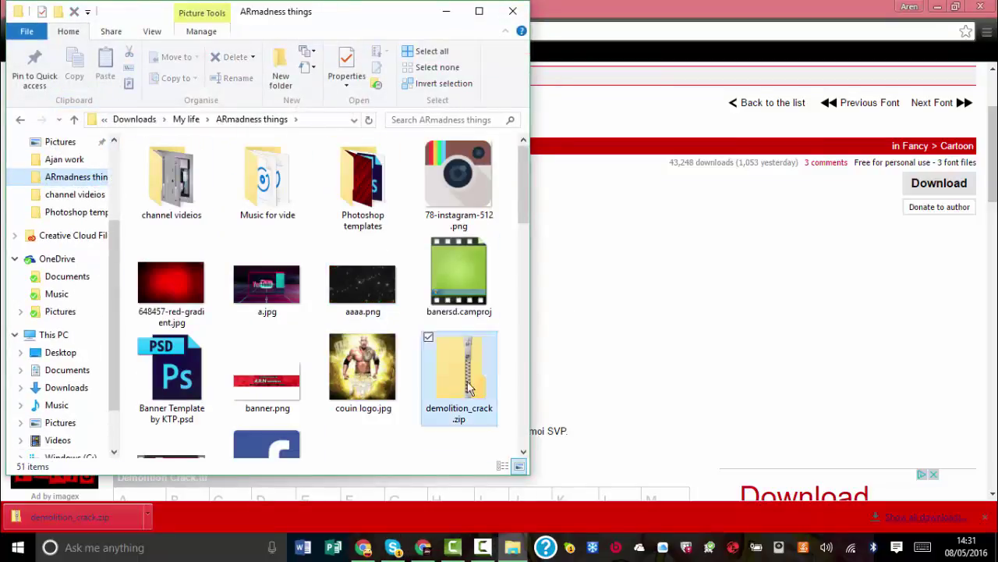
left_click_drag(468, 387, 362, 183)
double_click(361, 183)
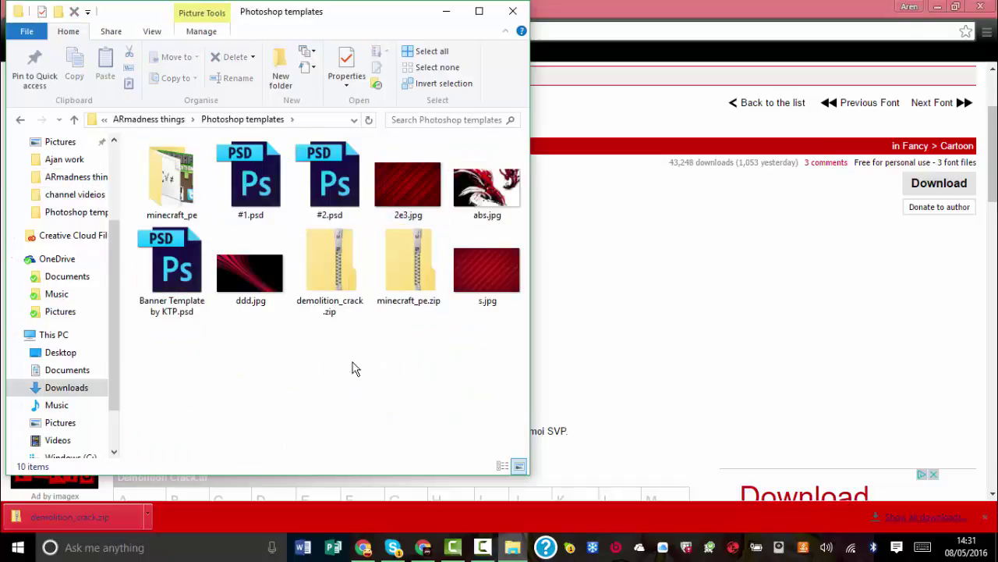
right_click(398, 296)
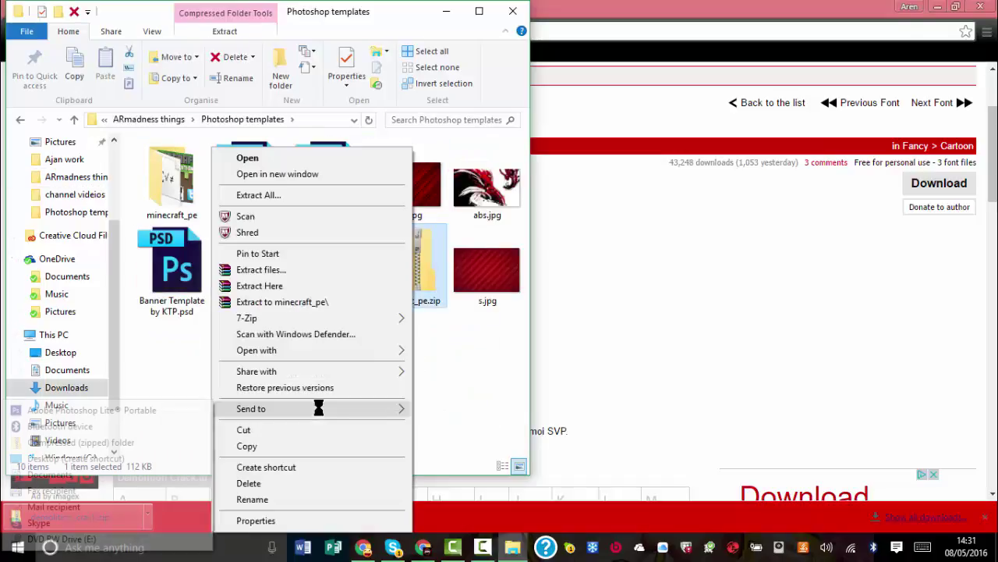
left_click(468, 408)
left_click(341, 263)
right_click(341, 264)
left_click(408, 372)
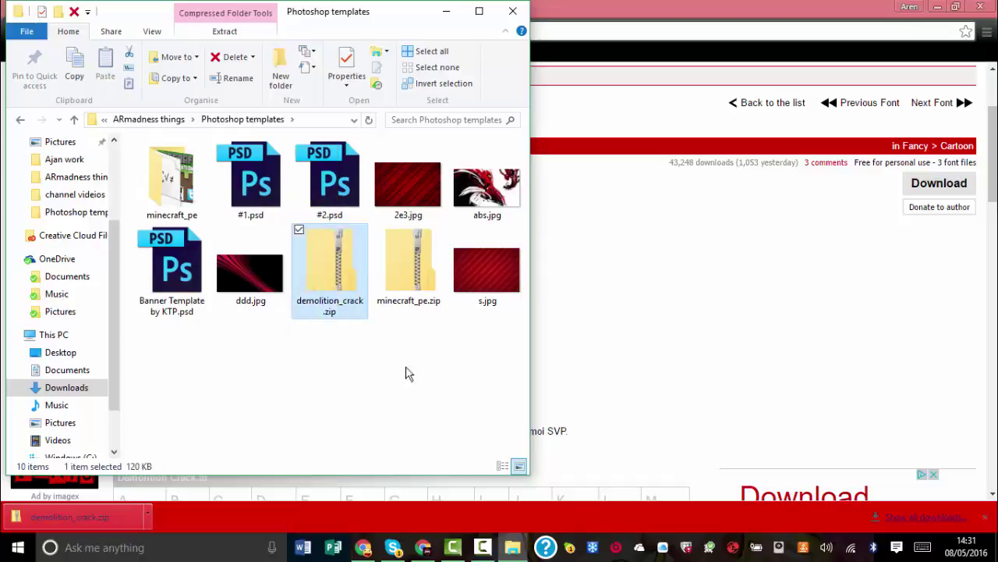
left_click(409, 265)
right_click(405, 273)
left_click(424, 383)
Delete minecraft_pe.zip and the minecraft_pe folder from the Photoshop templates folder.
left_click(421, 277)
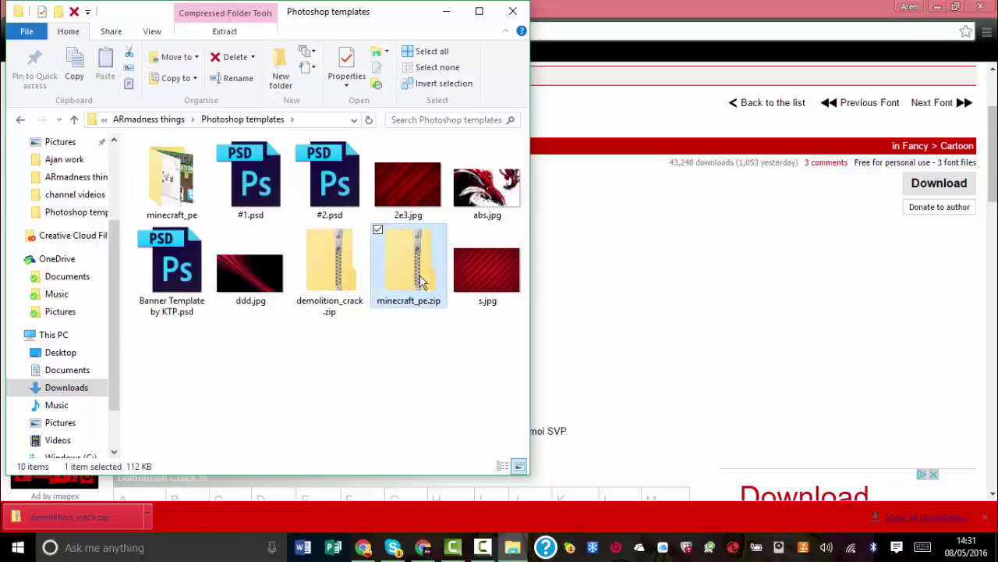
key("Delete")
left_click(171, 179)
key("Delete")
Extract the contents of demolition_crack.zip directly into the Photoshop templates folder.
left_click(268, 277)
right_click(268, 278)
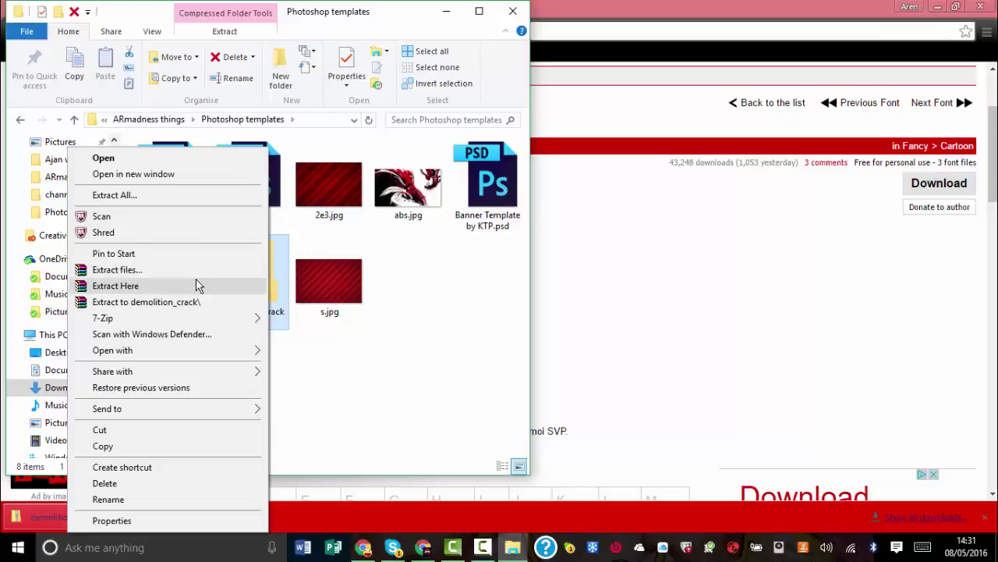
left_click(196, 285)
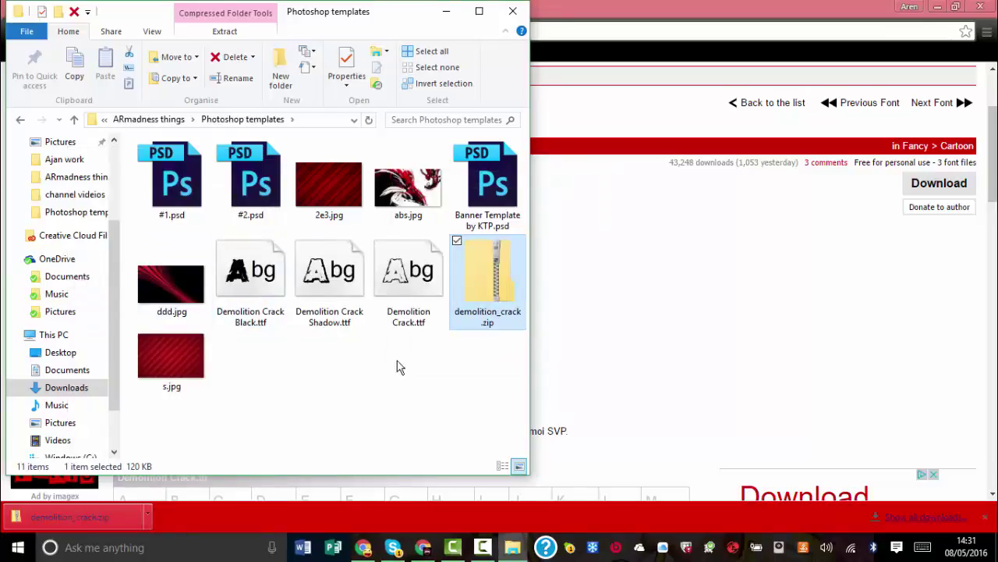
Install the extracted fonts Demolition Crack Black, Demolition Crack Shadow and Demolition Crack.
right_click(286, 305)
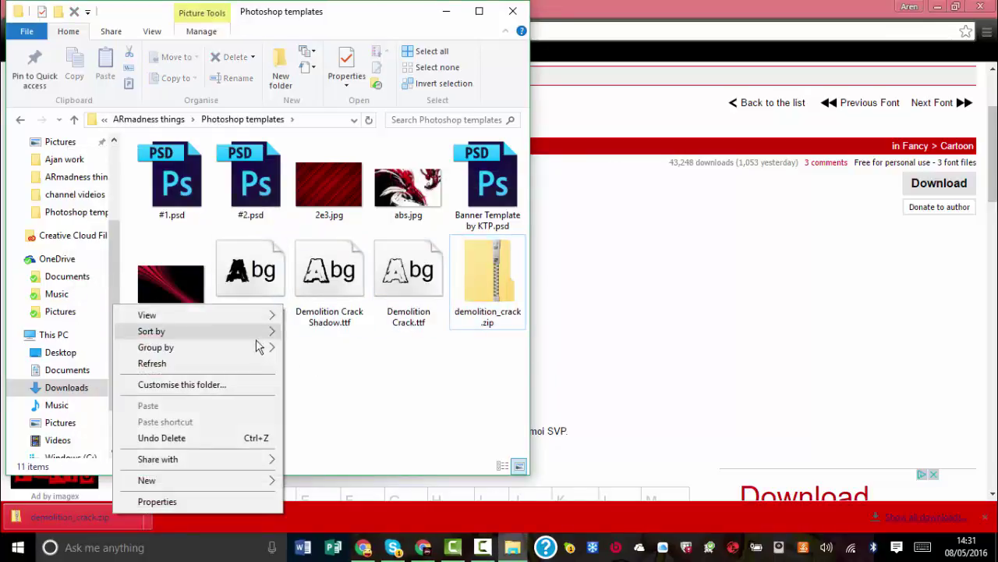
right_click(236, 265)
left_click(71, 195)
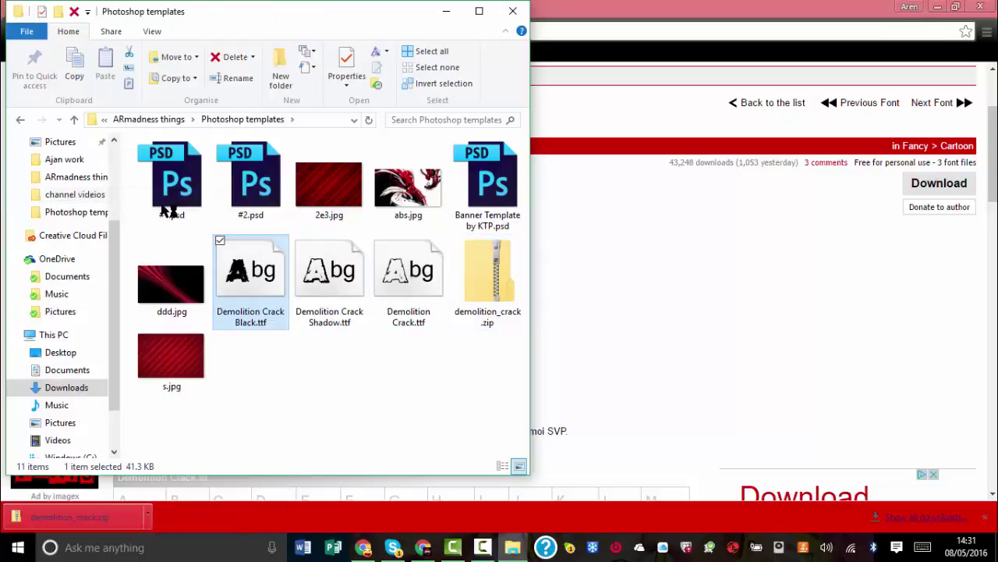
left_click(331, 280)
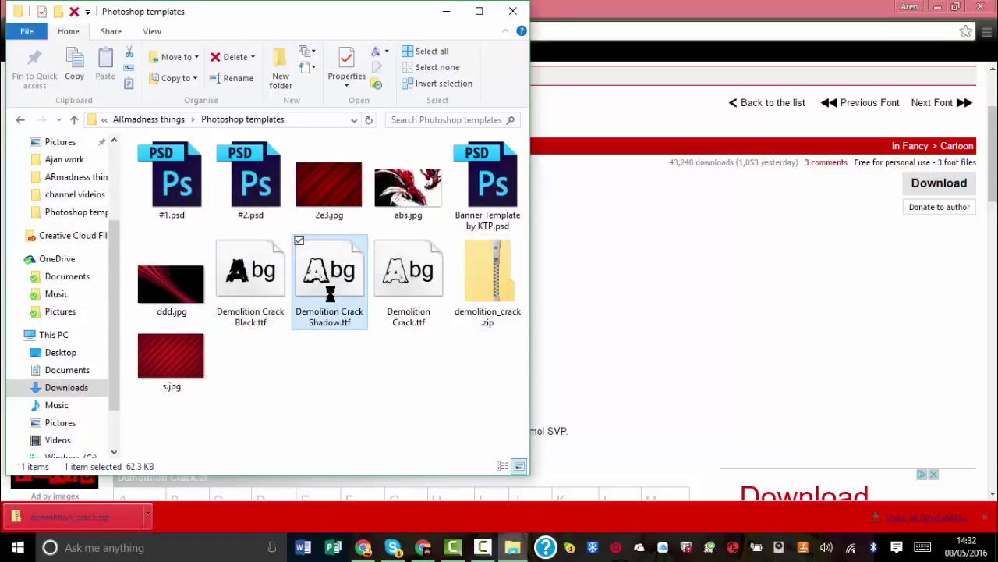
right_click(332, 281)
left_click(73, 195)
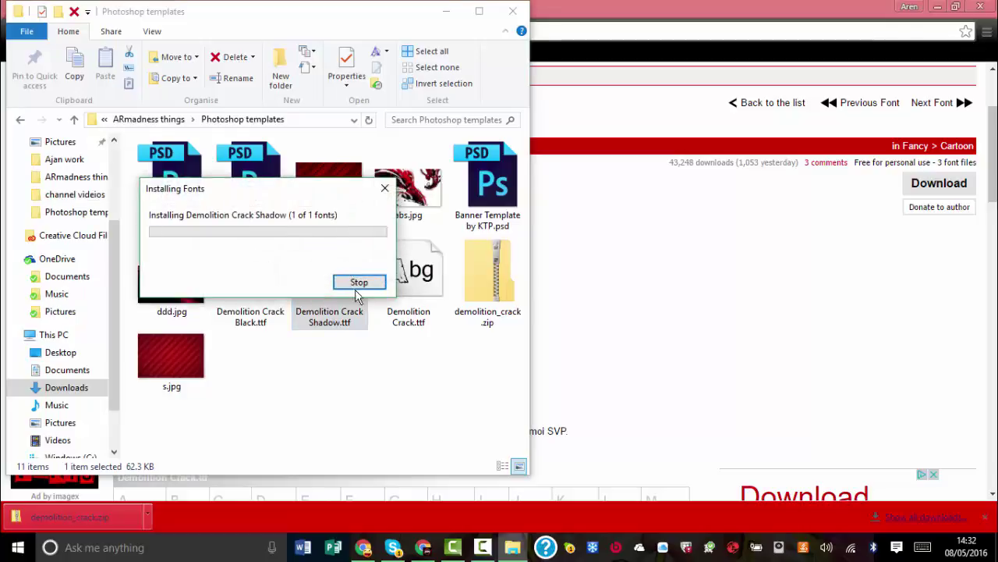
left_click(414, 310)
right_click(413, 311)
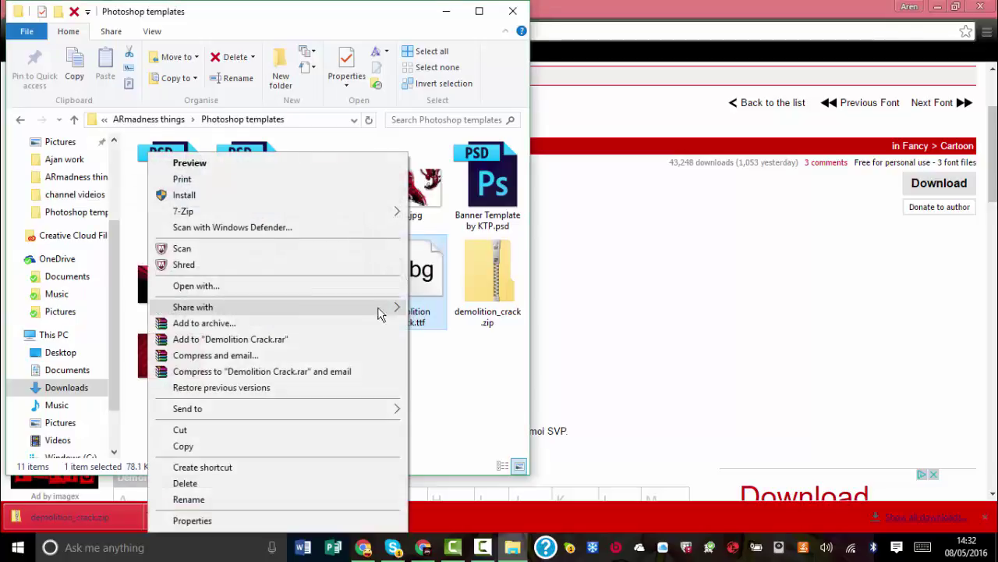
left_click(226, 201)
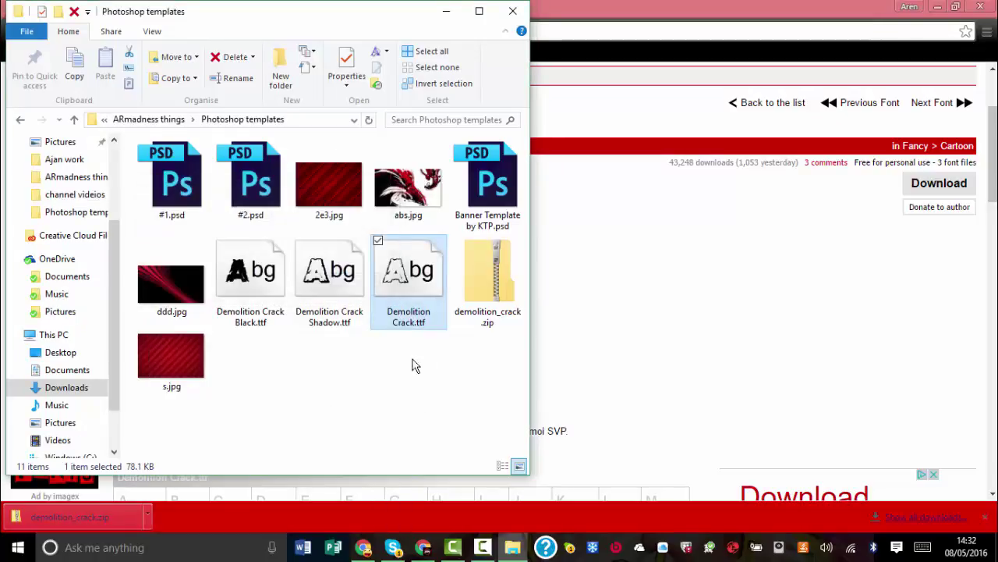
Clear the folder and browser windows off the desktop and launch Adobe Photoshop CS6 with the en_US language.
left_click(518, 16)
left_click(984, 516)
scroll(680, 352, "up", 3)
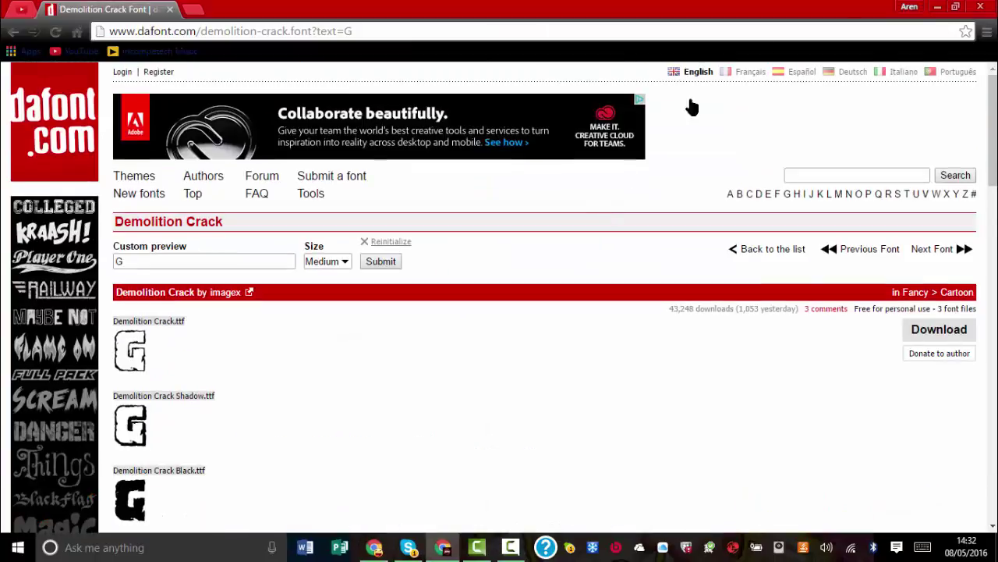
left_click(942, 7)
left_click(942, 6)
double_click(319, 125)
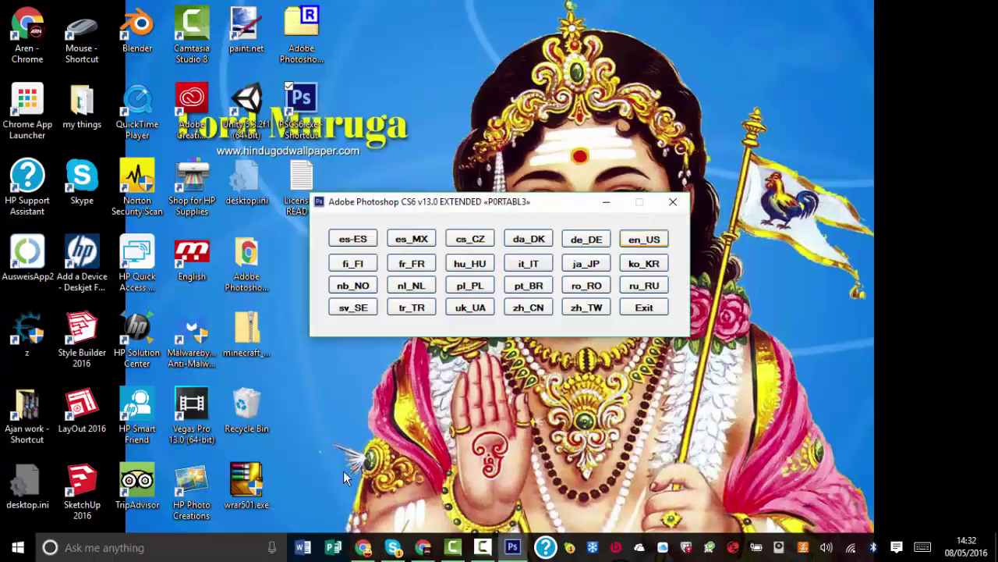
key("Return")
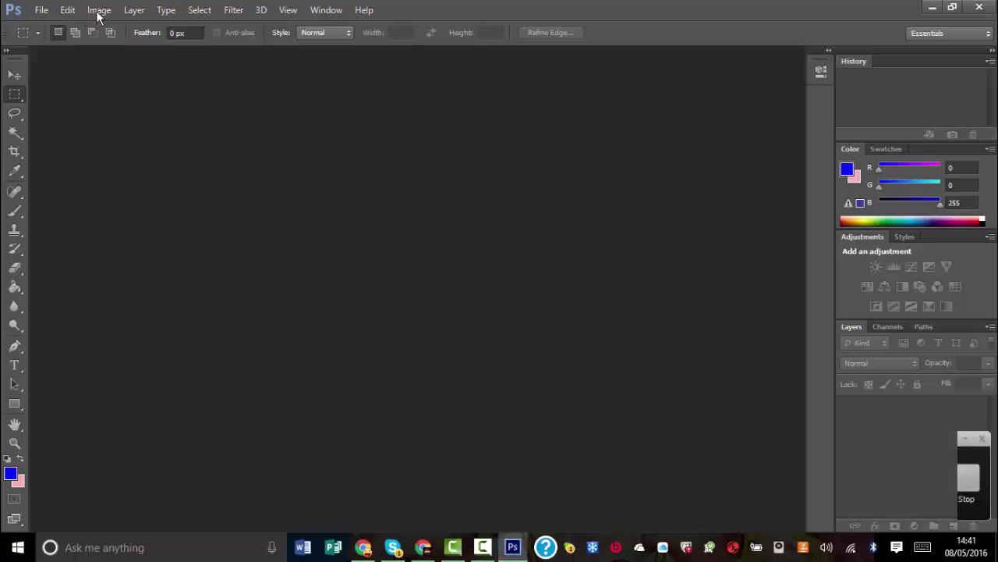
Create a new document and fill its canvas with the blue foreground color using the Paint Bucket.
left_click(42, 9)
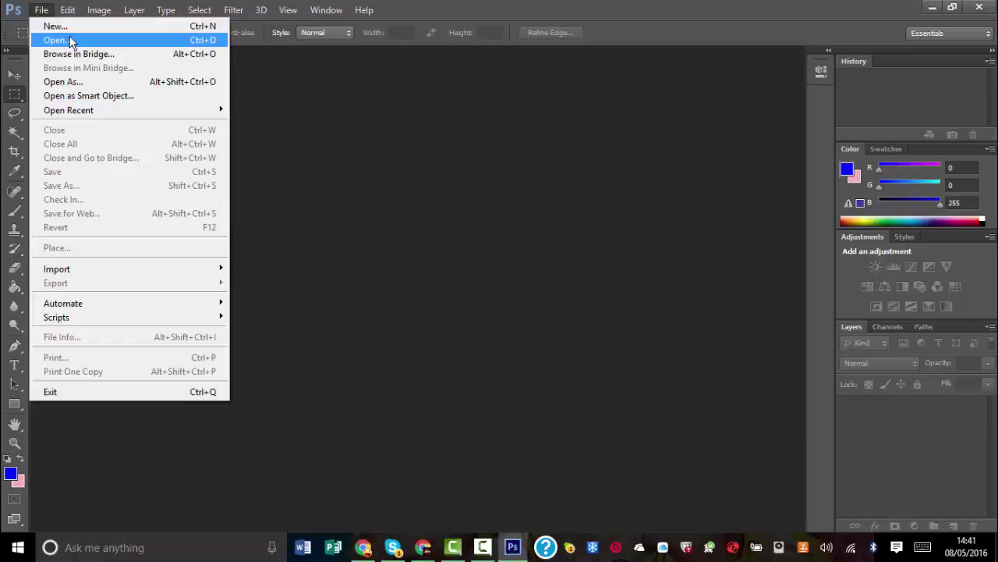
left_click(70, 24)
key("Return")
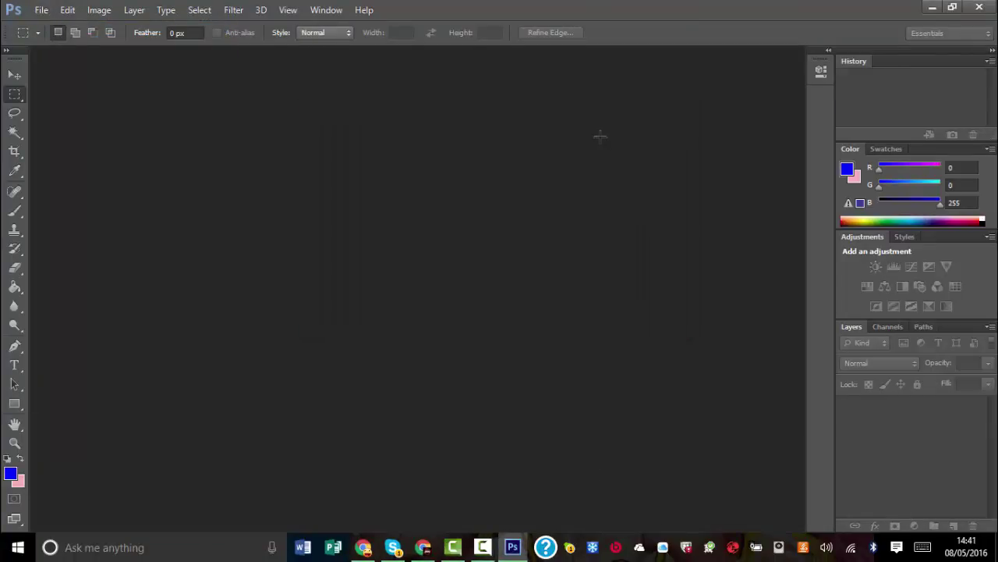
key("g")
left_click(361, 295)
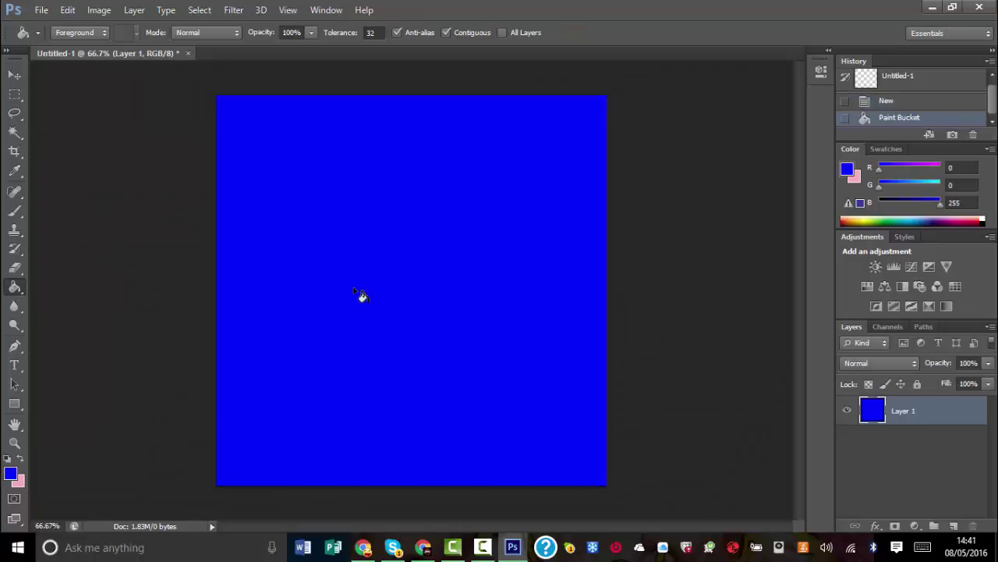
Add a text layer with the letter G in the GROBOLD font in the upper-left area of the canvas.
left_click(327, 225)
left_click(157, 33)
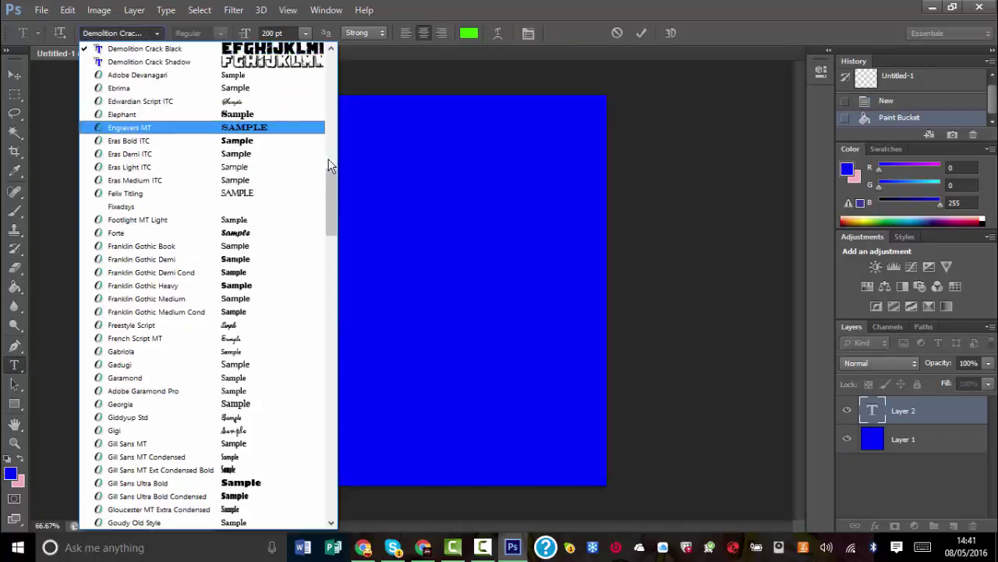
left_click_drag(330, 168, 326, 301)
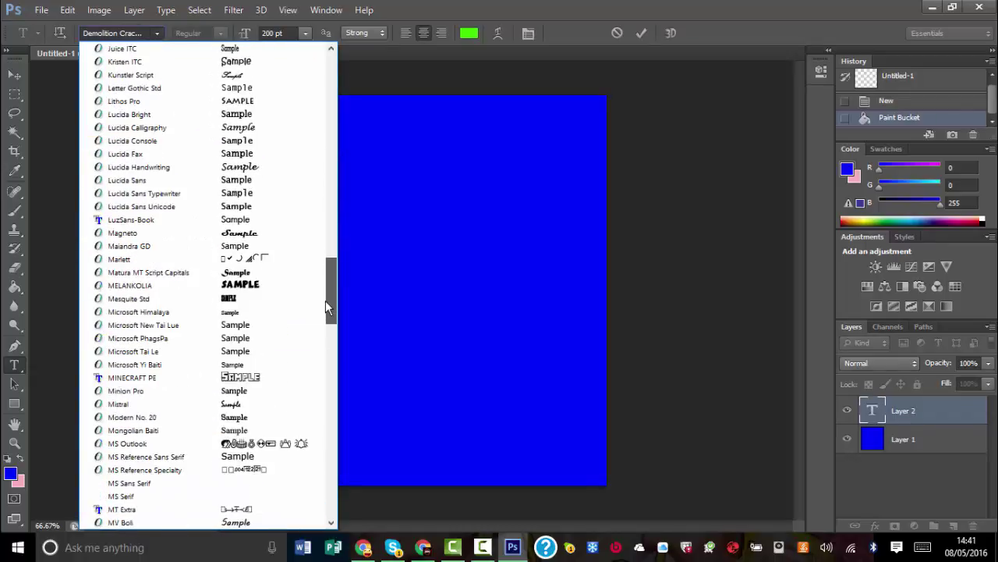
left_click(341, 323)
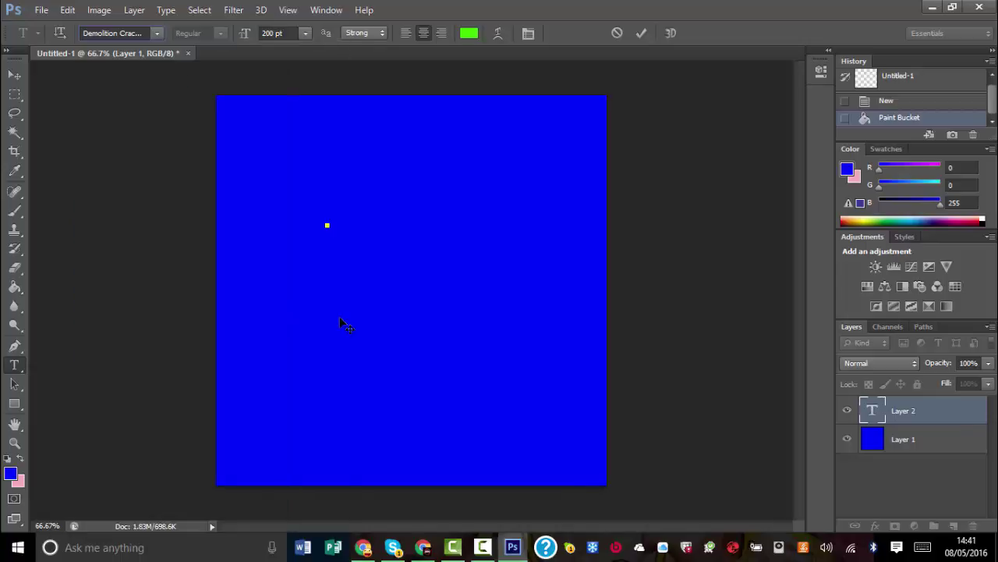
left_click(157, 33)
left_click_drag(328, 216, 272, 46)
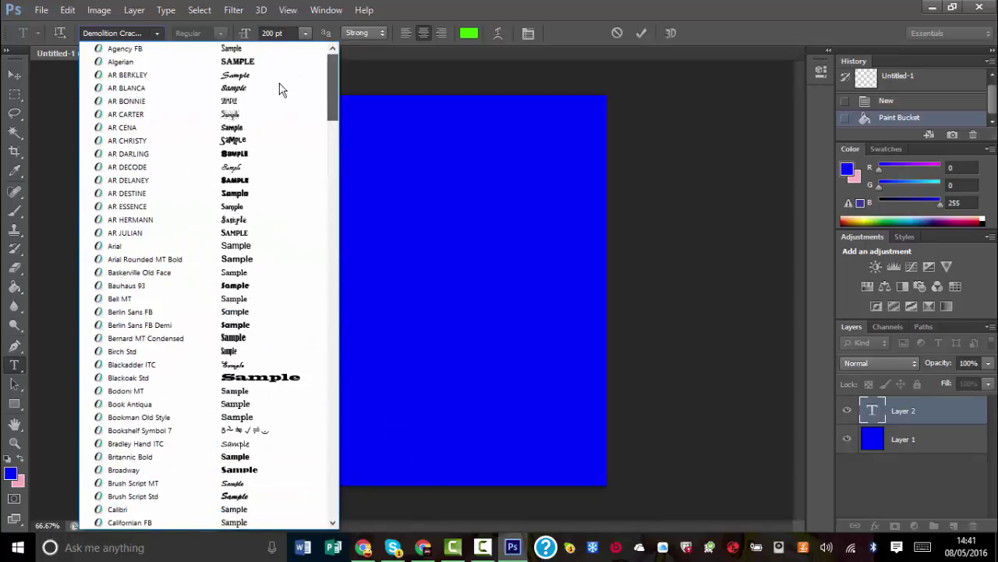
left_click_drag(281, 90, 305, 253)
left_click(272, 219)
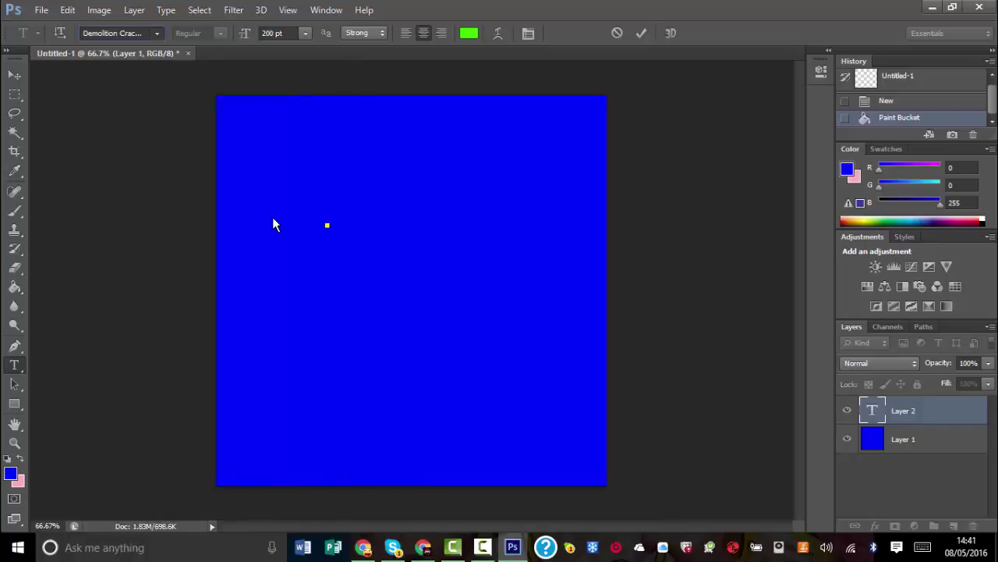
left_click(329, 226)
type("G")
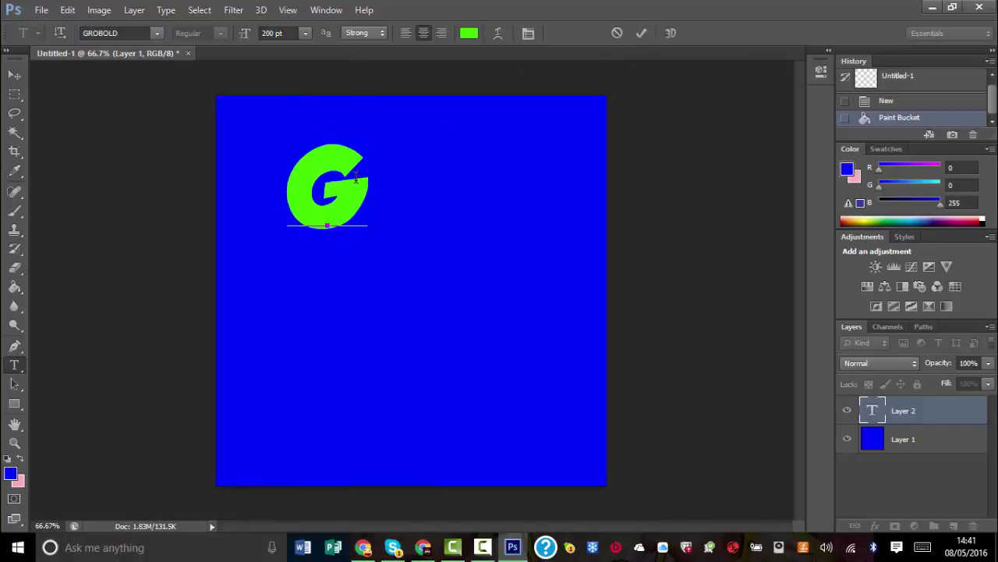
Set the letter G's font size to 300 pt and commit the text.
key("ctrl+a")
key("BackSpace")
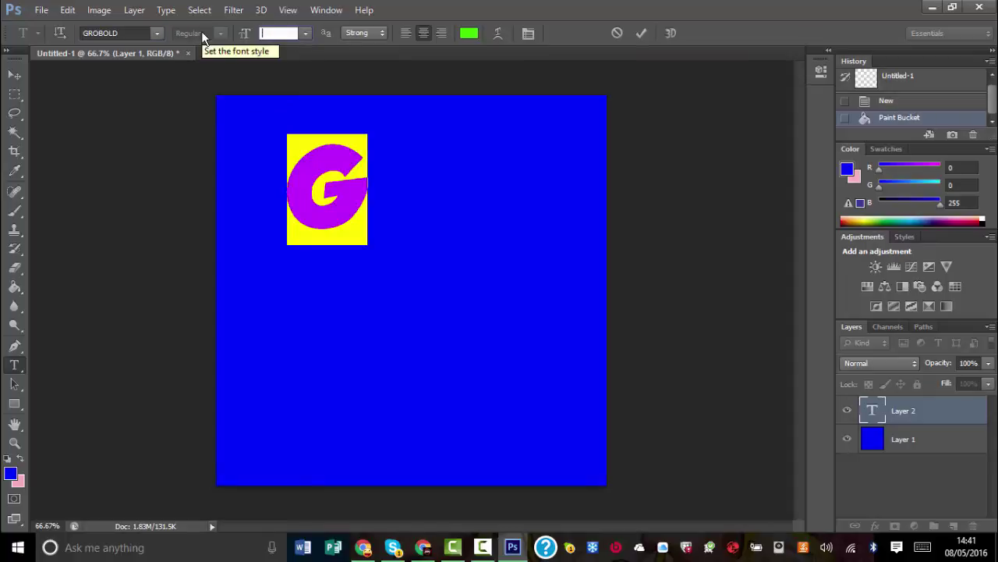
type("300")
left_click(640, 32)
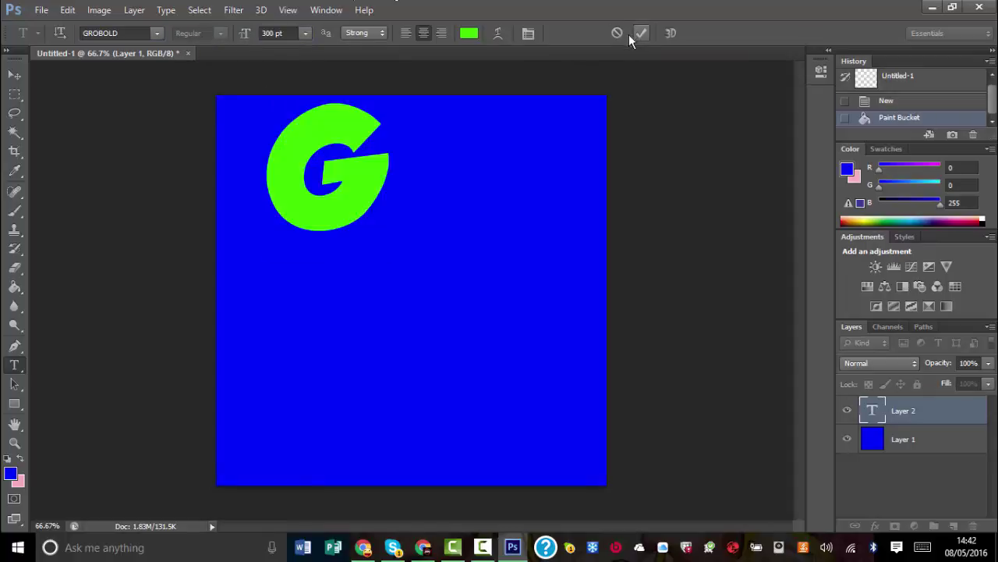
Move the letter G slightly down and to the left on the canvas.
left_click(14, 74)
left_click_drag(318, 178, 305, 198)
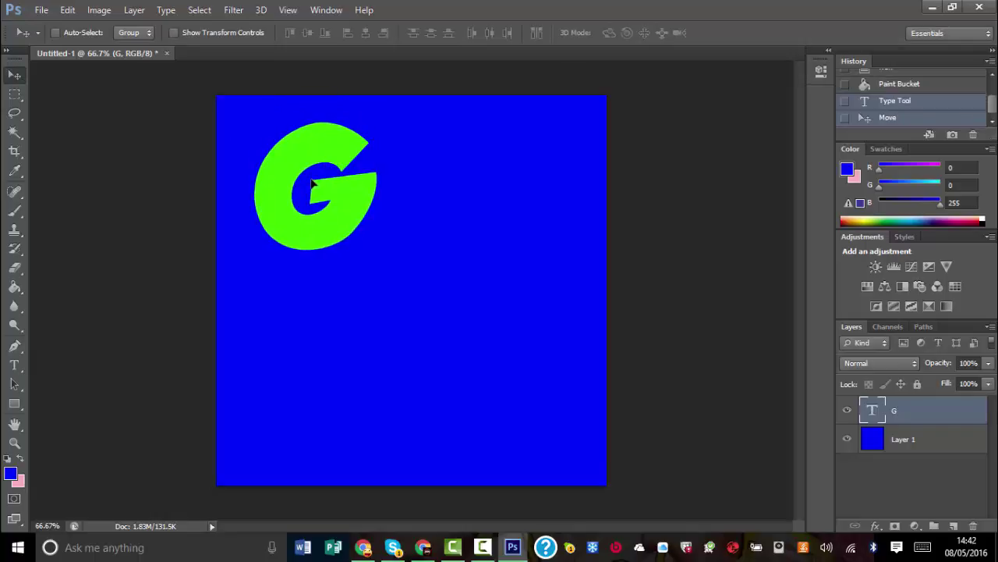
right_click(932, 410)
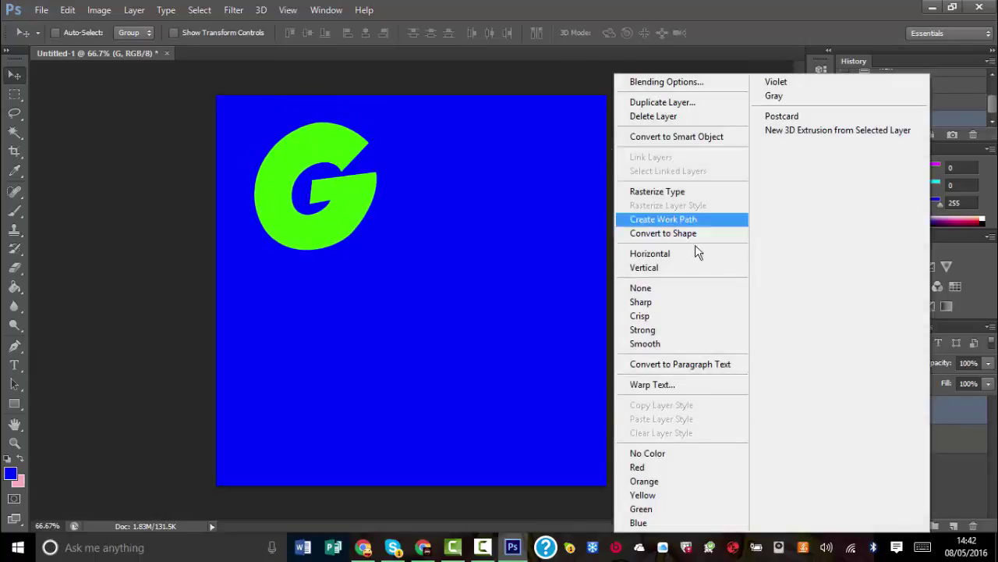
left_click(305, 285)
Add a second text layer with the letter G below and to the right of the first one.
left_click(14, 365)
left_click(389, 350)
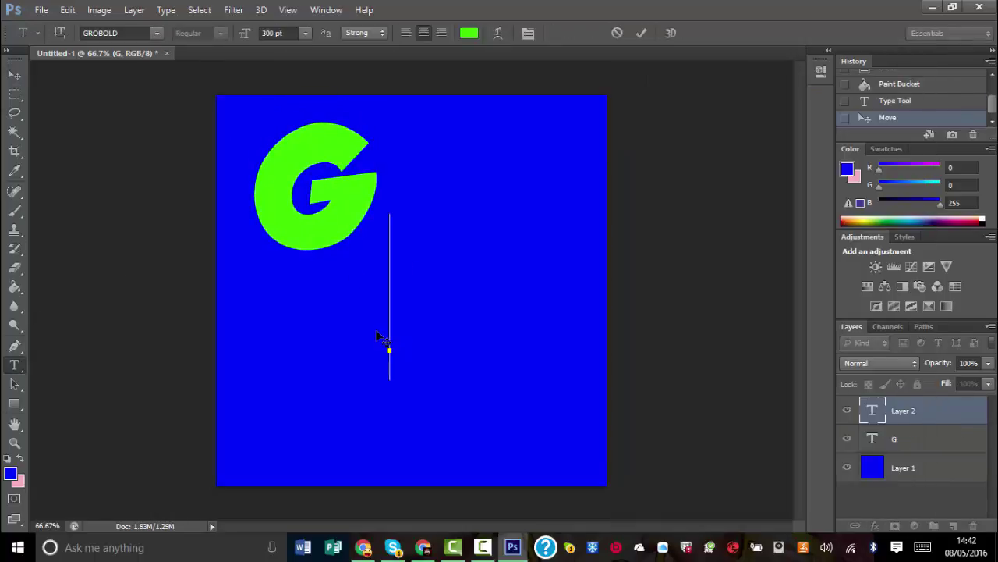
type("G")
key("ctrl+Return")
Look through the font list for another downloaded font for the second letter G.
left_click(157, 32)
scroll(267, 216, "down", 3)
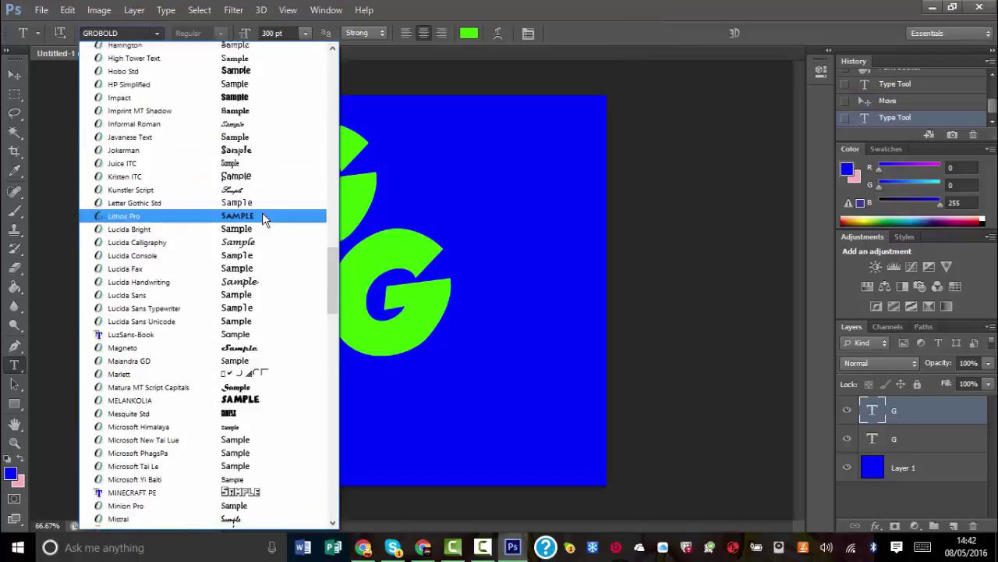
scroll(339, 278, "down", 7)
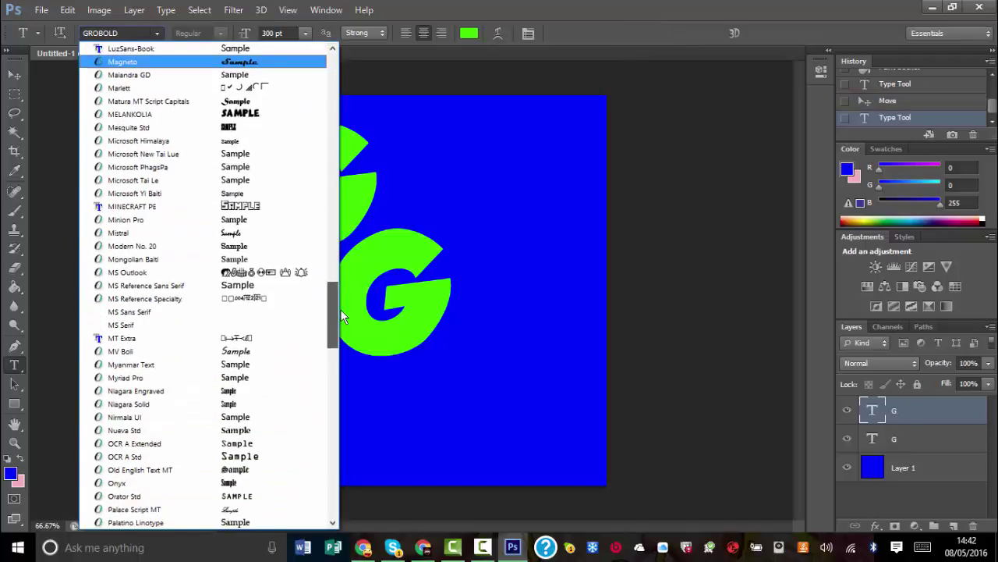
left_click_drag(334, 320, 330, 270)
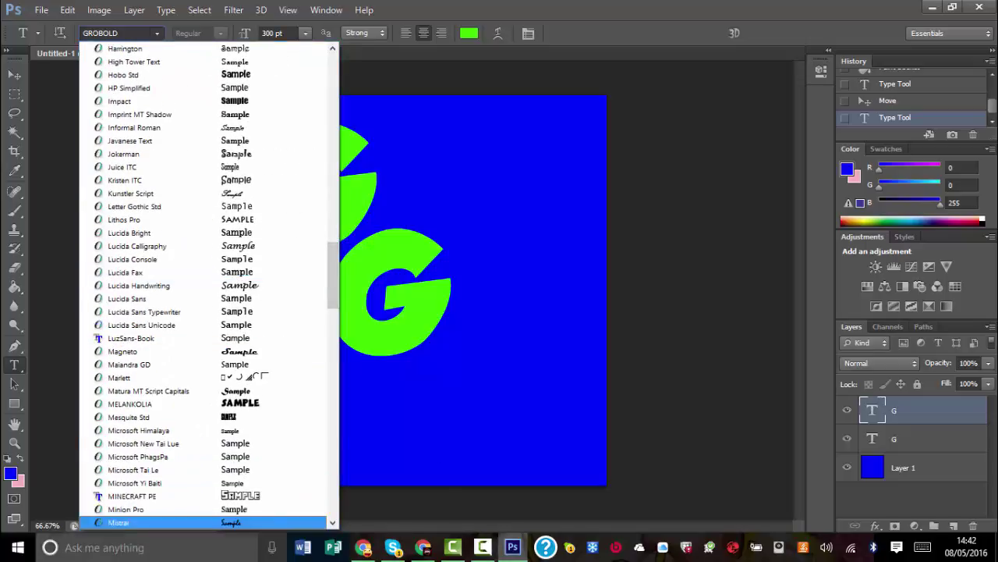
Look in the Photoshop templates folder in File Explorer for the downloaded font files' names, and return to Photoshop.
left_click(17, 547)
key("Escape")
key("super+e")
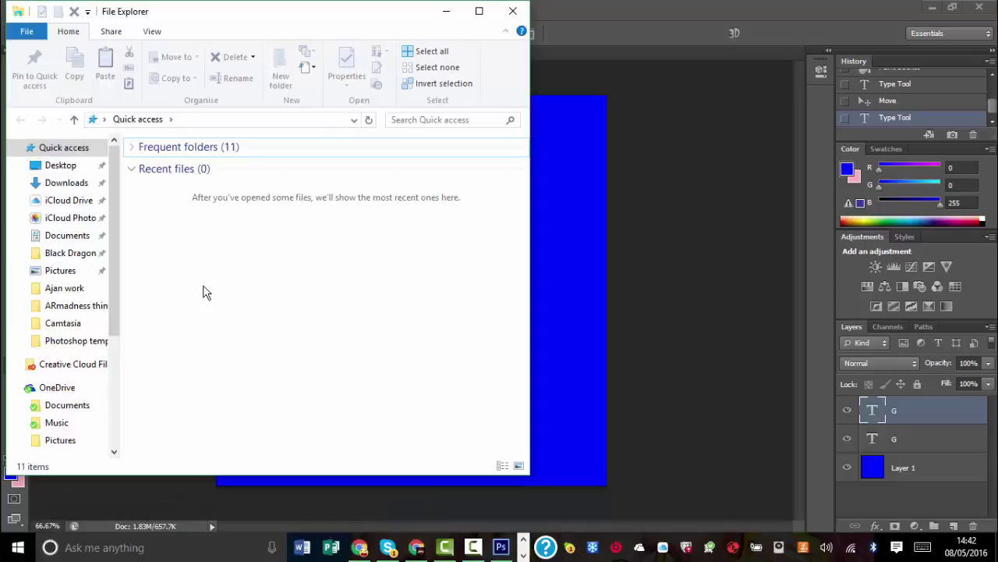
left_click(58, 305)
double_click(360, 187)
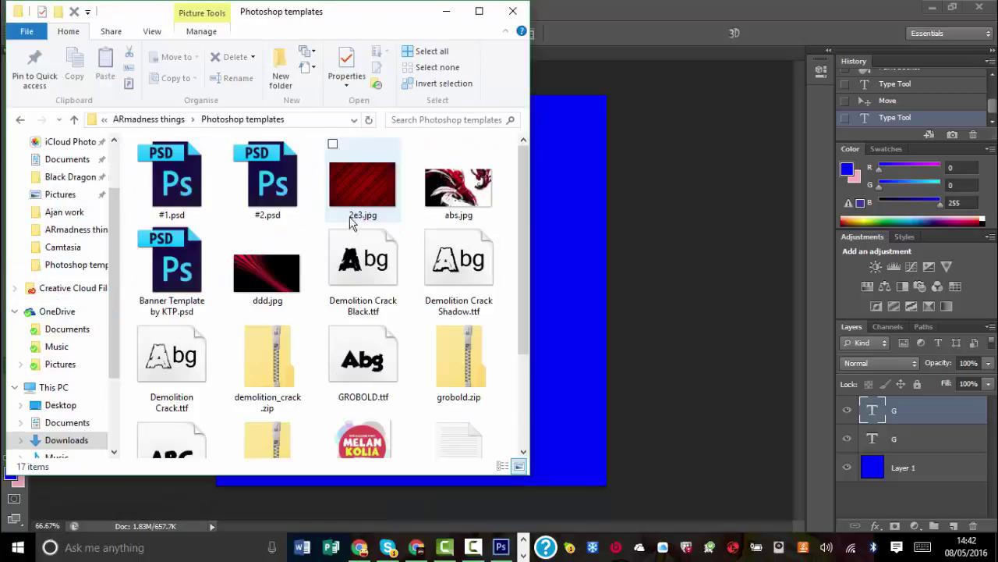
scroll(187, 295, "down", 2)
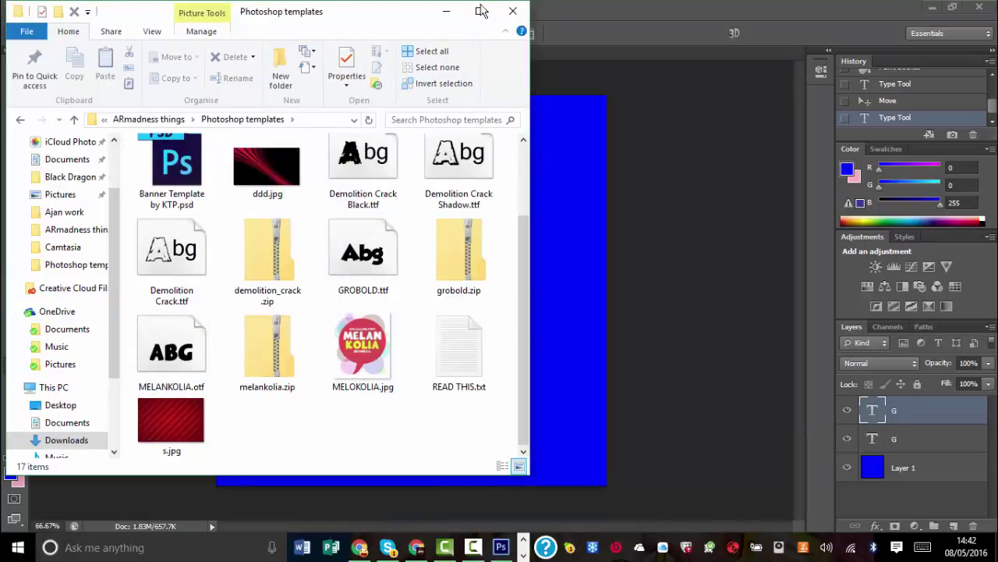
left_click(512, 11)
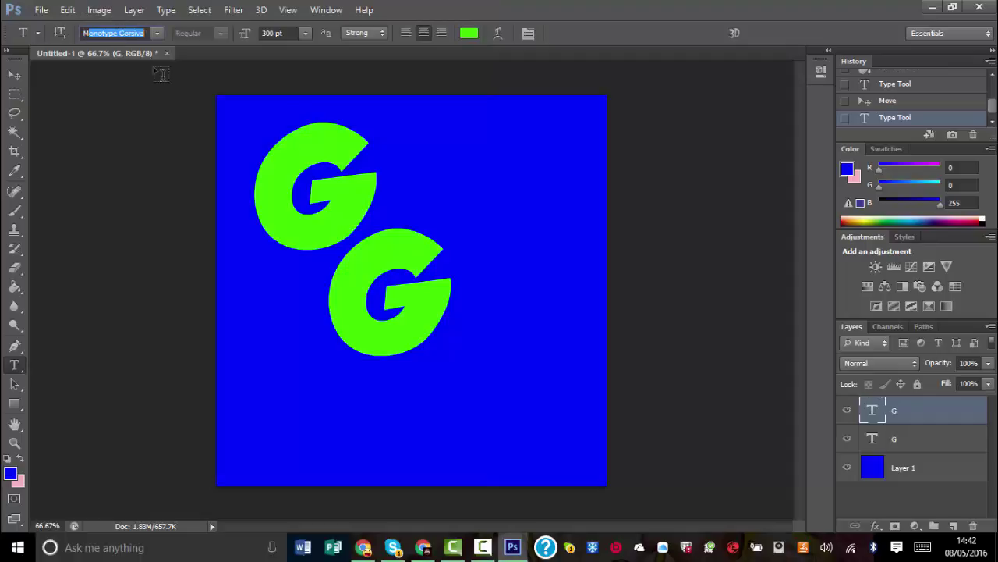
Set the second letter G's font to MELANKOLIA and move it right and slightly down on the canvas.
key("Return")
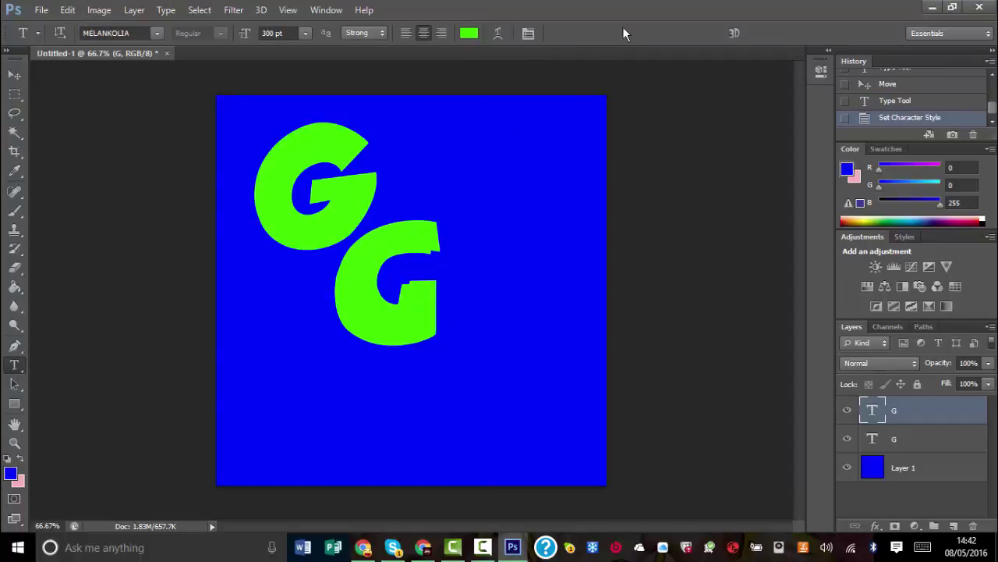
key("v")
left_click_drag(404, 315, 492, 343)
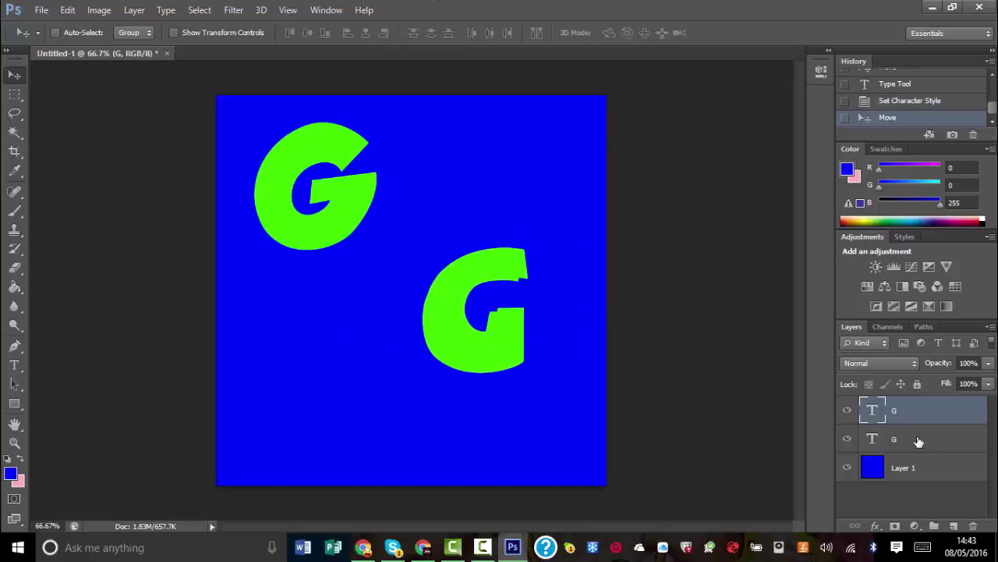
Nudge the GROBOLD G slightly down, and move the MELANKOLIA G down and slightly to the left.
left_click(919, 441)
left_click_drag(308, 253, 308, 259)
key("alt+]")
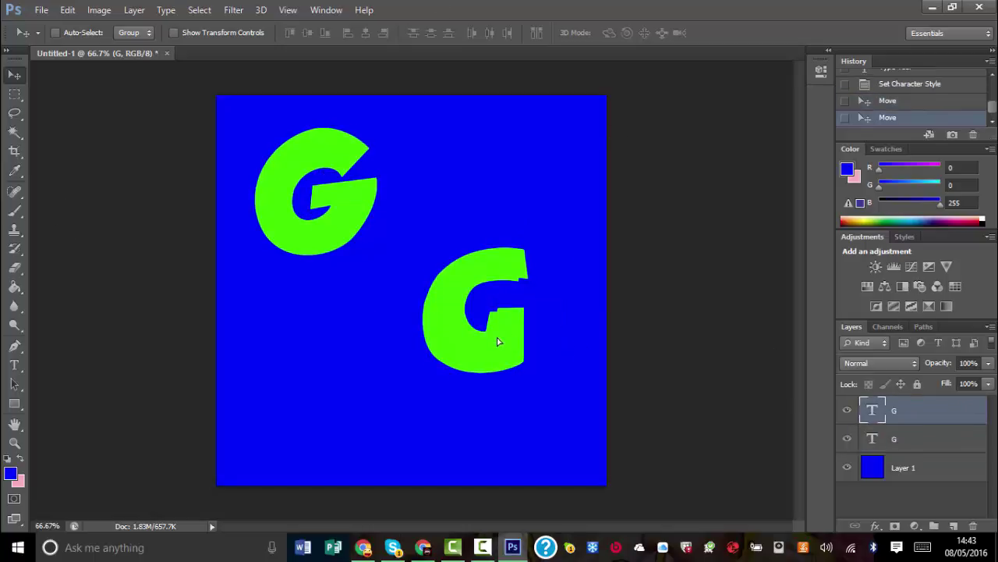
left_click_drag(527, 344, 436, 384)
Add a drop shadow and a linear gradient overlay at 15% opacity to the MELANKOLIA G layer.
right_click(935, 402)
left_click(723, 84)
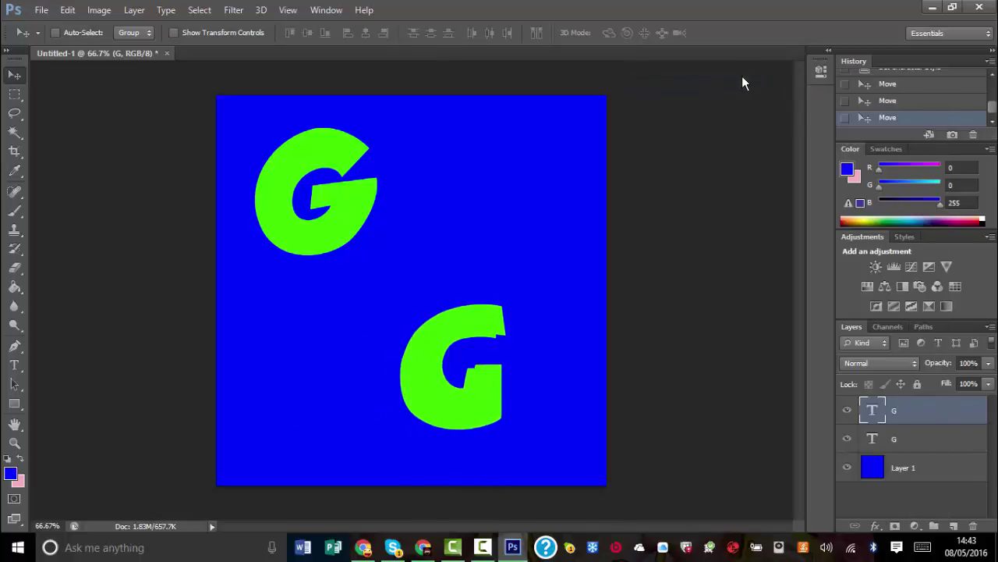
left_click(628, 284)
left_click(620, 236)
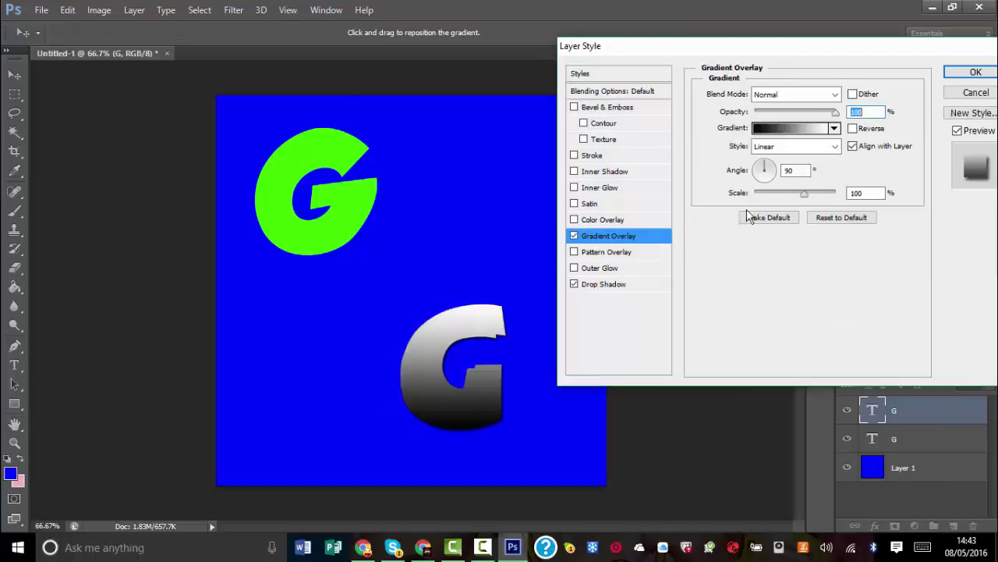
type("15")
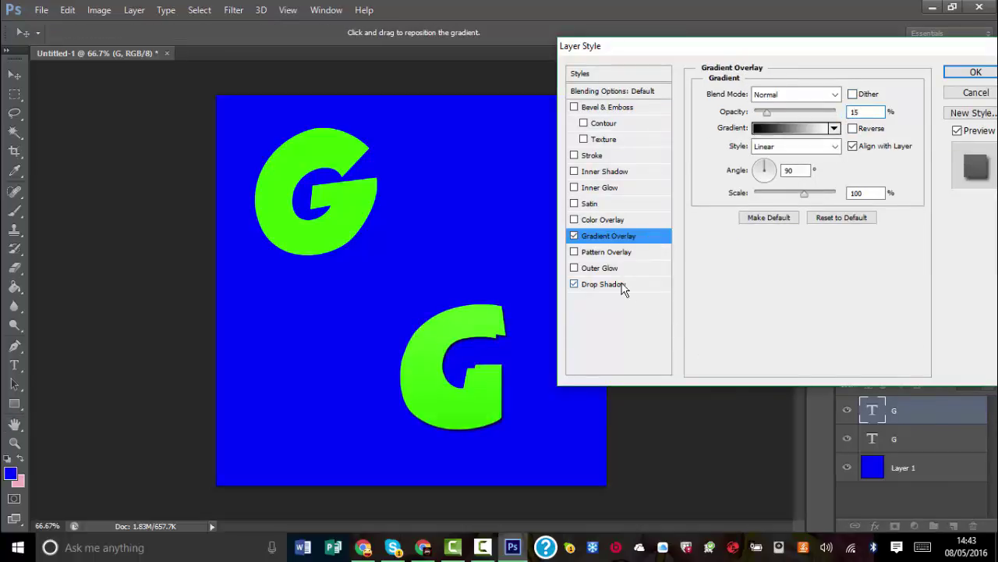
Set the lower G's drop shadow to 0 px distance, 33% spread and 44 px size, and apply the layer style.
left_click(622, 285)
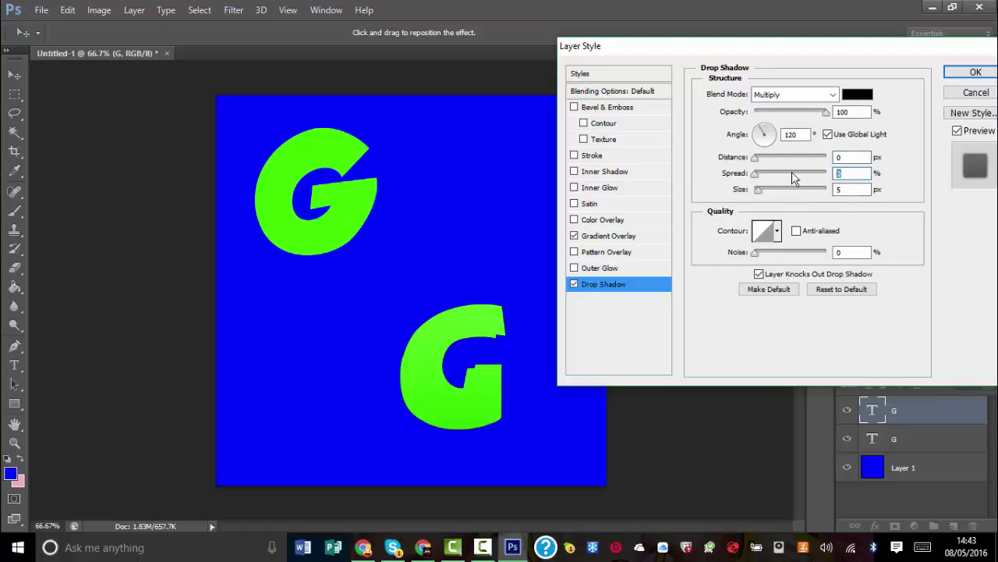
type("40")
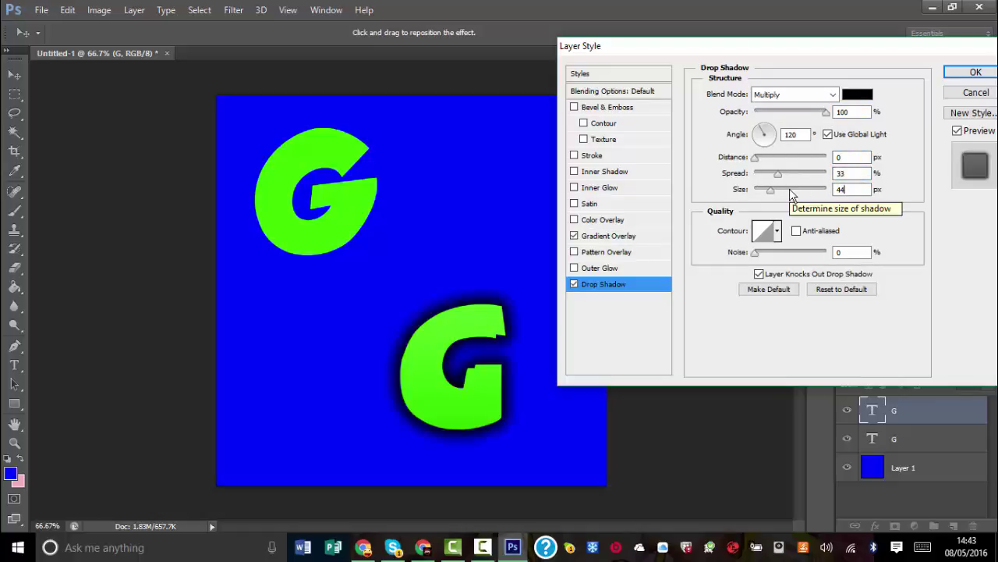
left_click(975, 72)
Copy the lower G's layer style and paste it onto the GROBOLD G layer.
right_click(921, 411)
left_click(663, 403)
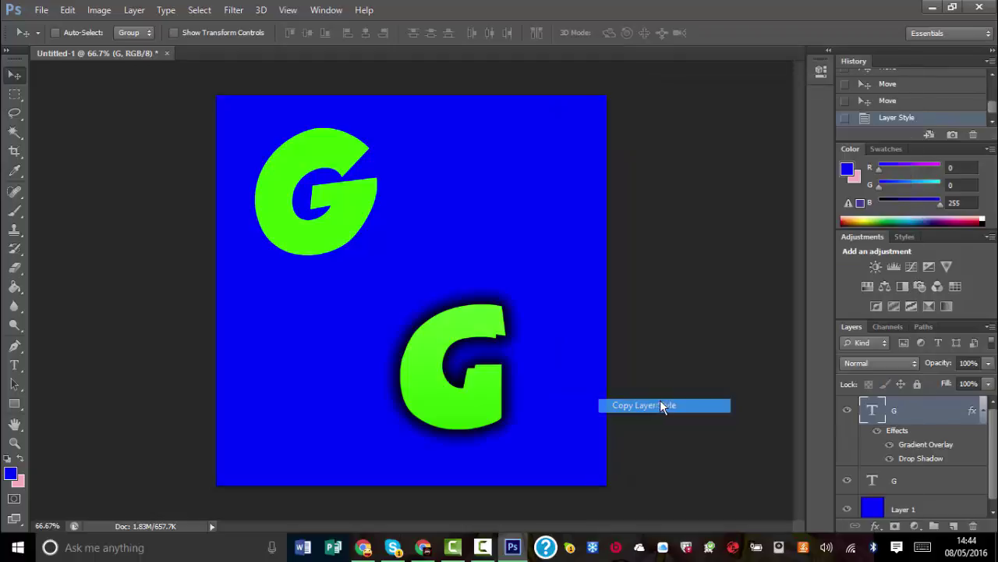
right_click(903, 478)
left_click(765, 364)
left_click(765, 363)
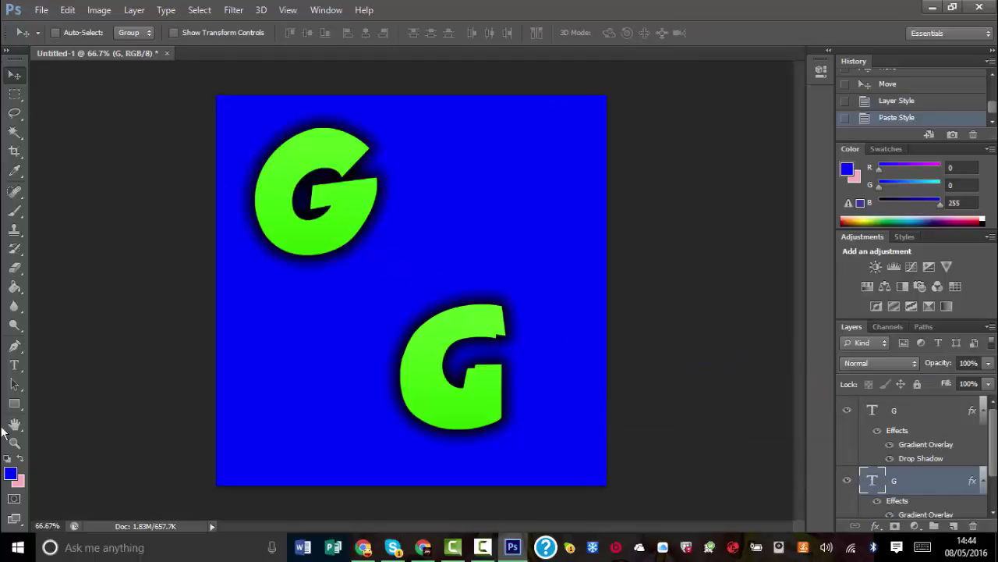
Change the GROBOLD G's text color to a slightly cooler green and commit the edit.
left_click(331, 202)
key("ctrl+a")
left_click(469, 33)
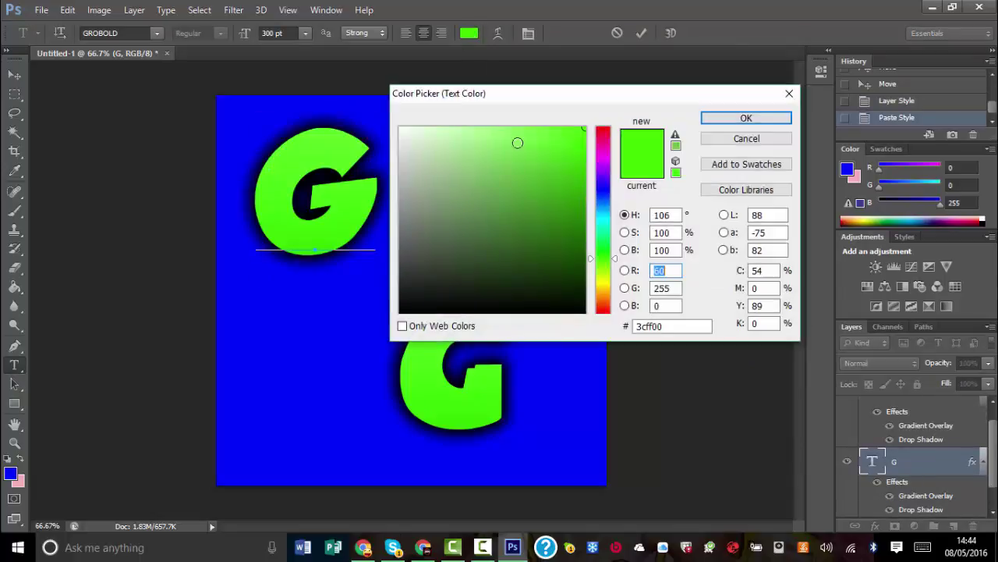
left_click_drag(604, 262, 608, 258)
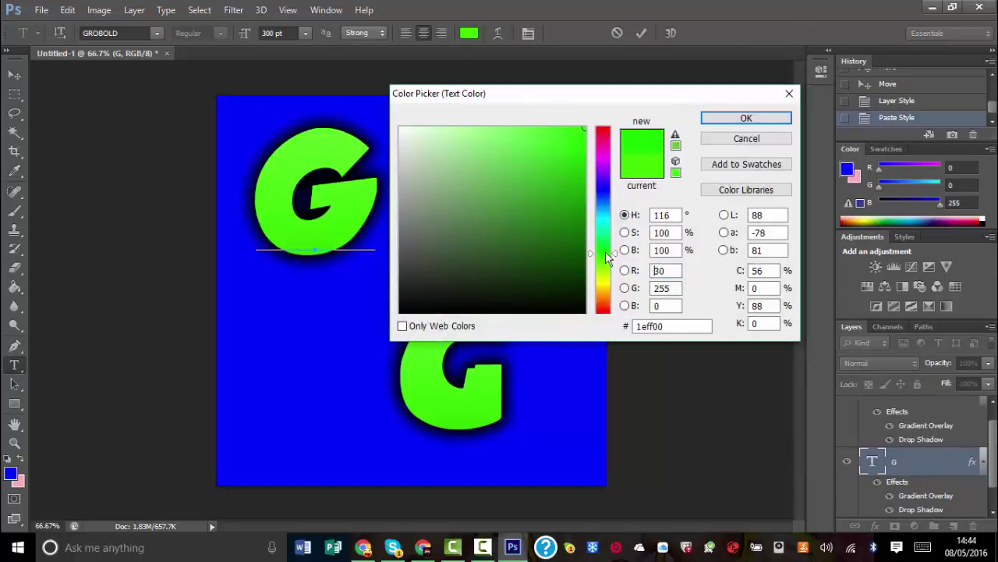
left_click(725, 121)
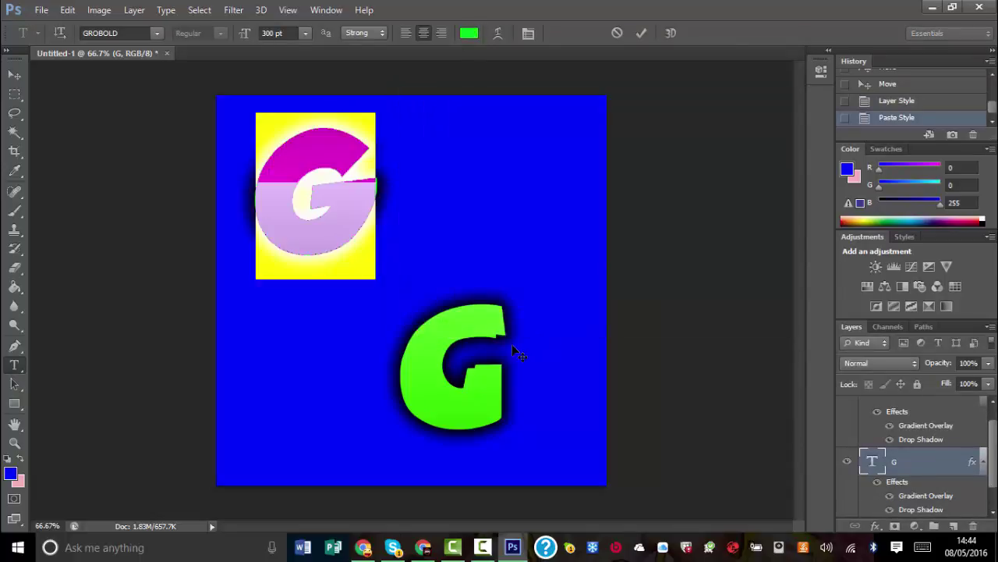
left_click(513, 390)
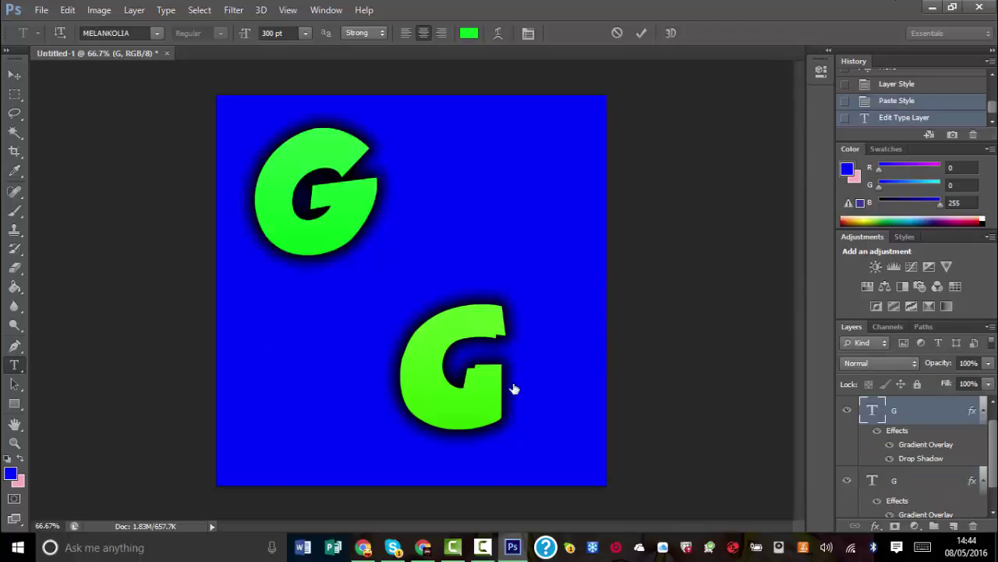
Set the MELANKOLIA G's text color hue to 125° and commit the edit.
left_click(500, 390)
key("ctrl+a")
left_click(469, 33)
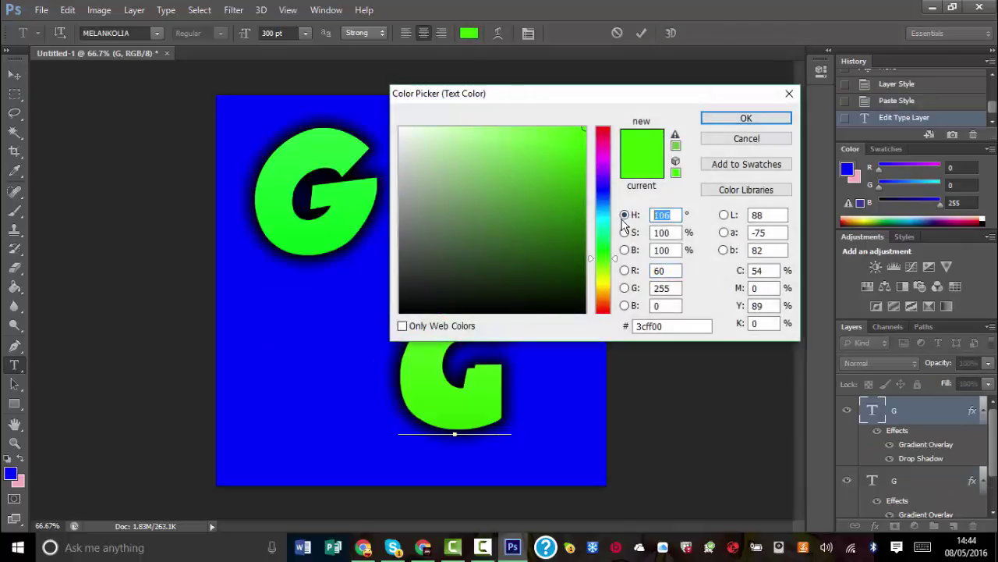
type("125")
left_click(721, 117)
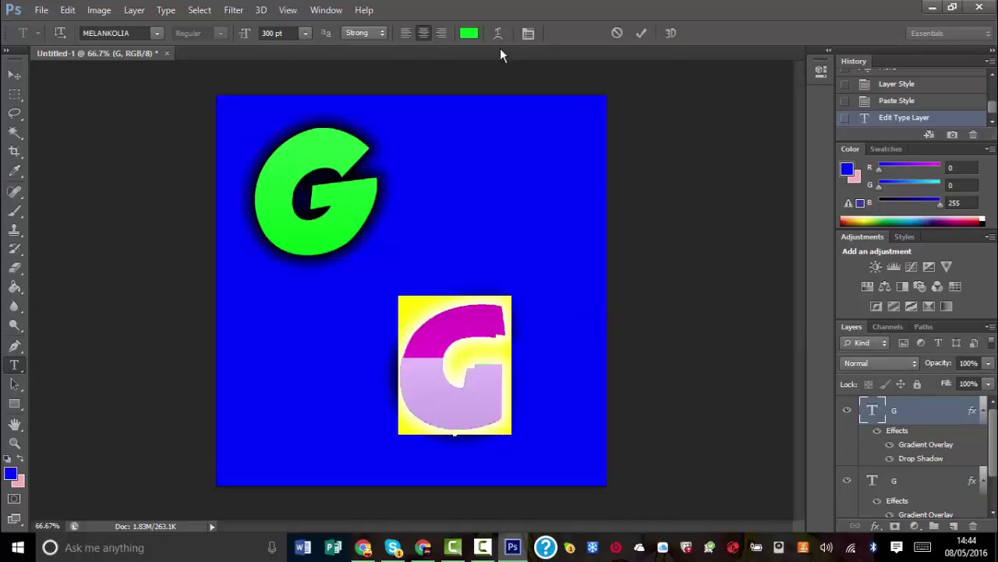
left_click(642, 32)
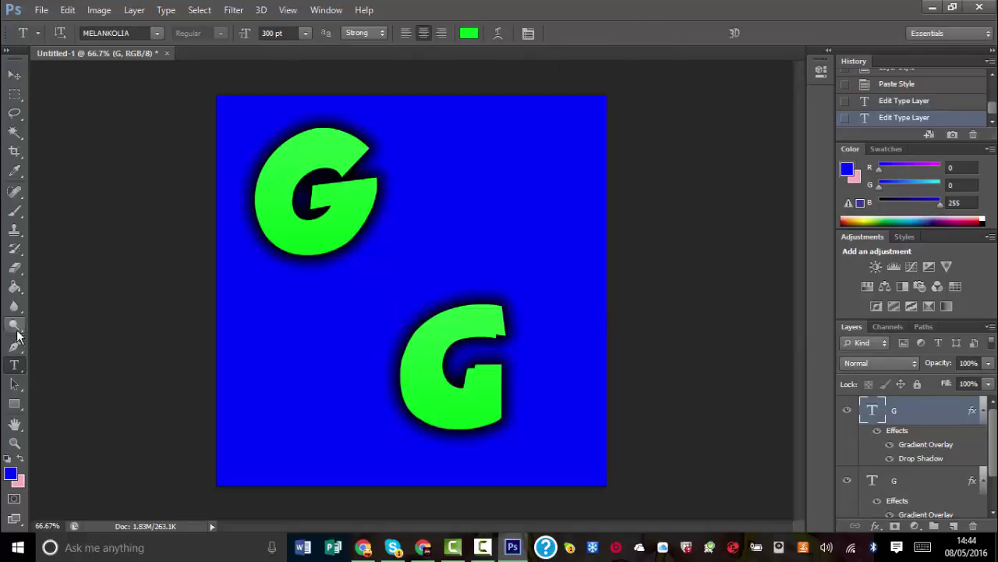
Draw a rectangle about 802 by 799 px around the whole canvas with no fill and a 100 pt cyan stroke.
left_click(13, 404)
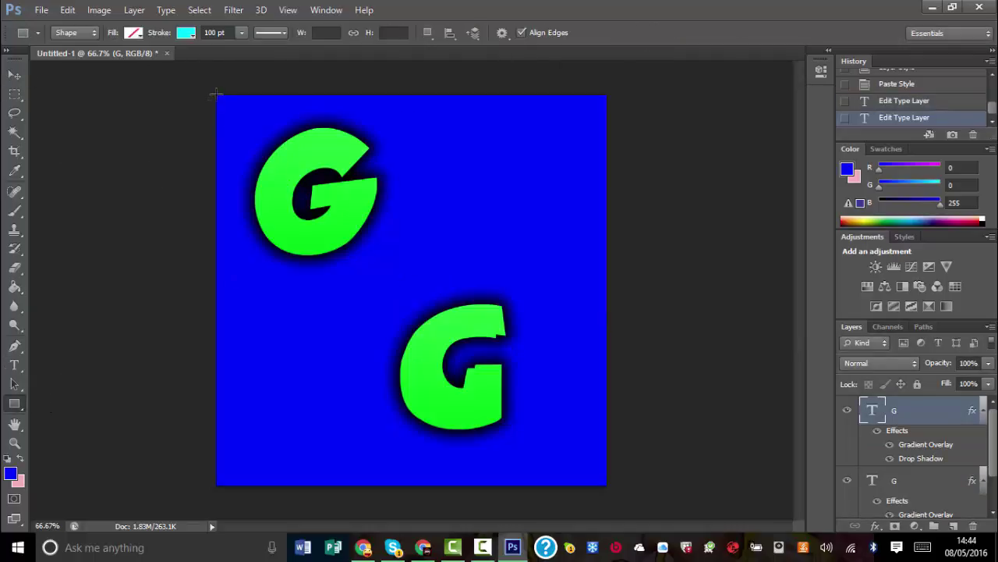
left_click(192, 35)
left_click(196, 35)
left_click(139, 37)
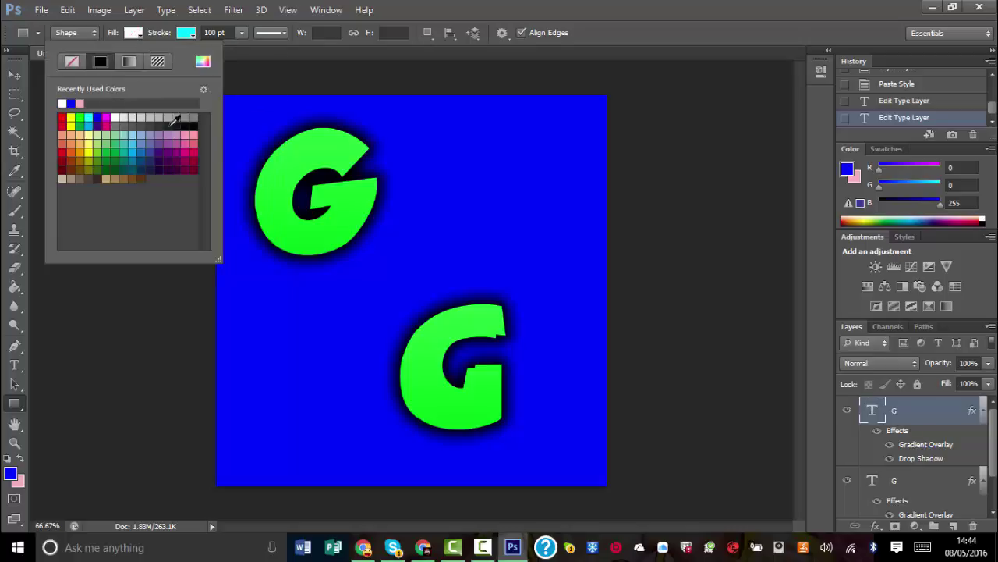
left_click(71, 62)
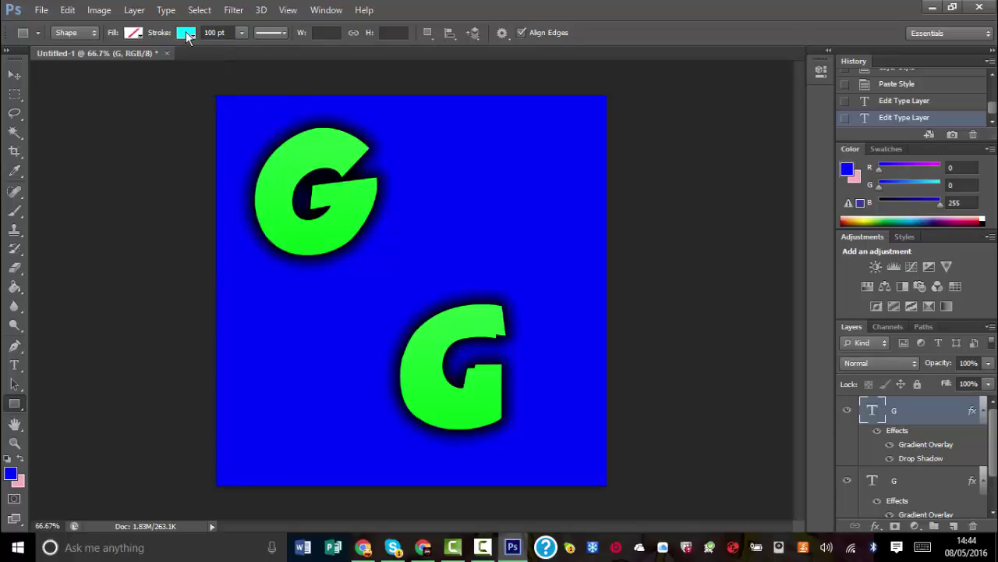
left_click(186, 33)
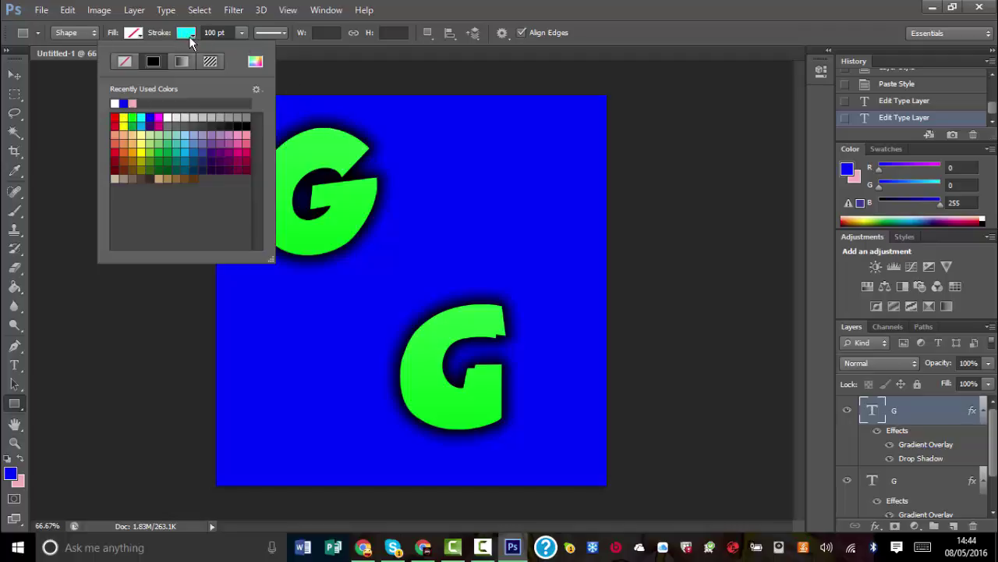
left_click(189, 37)
mouse_move(215, 94)
left_mouse_down()
mouse_move(461, 278)
mouse_move(620, 460)
mouse_move(606, 485)
left_mouse_up()
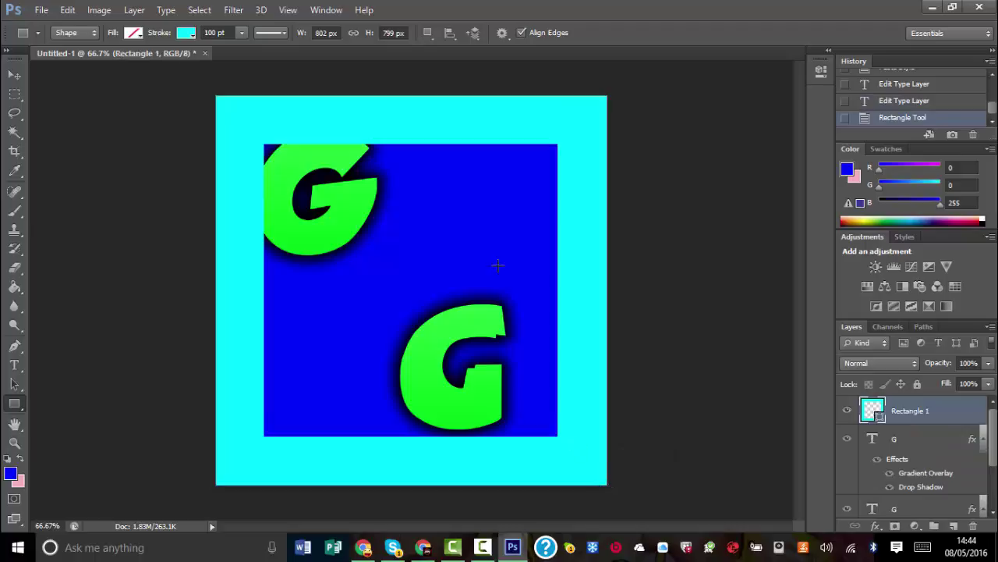
Reduce the rectangle's stroke width to 32.10 pt and paste the copied layer style onto its layer.
left_click(282, 35)
left_click(242, 33)
left_click_drag(232, 49, 232, 49)
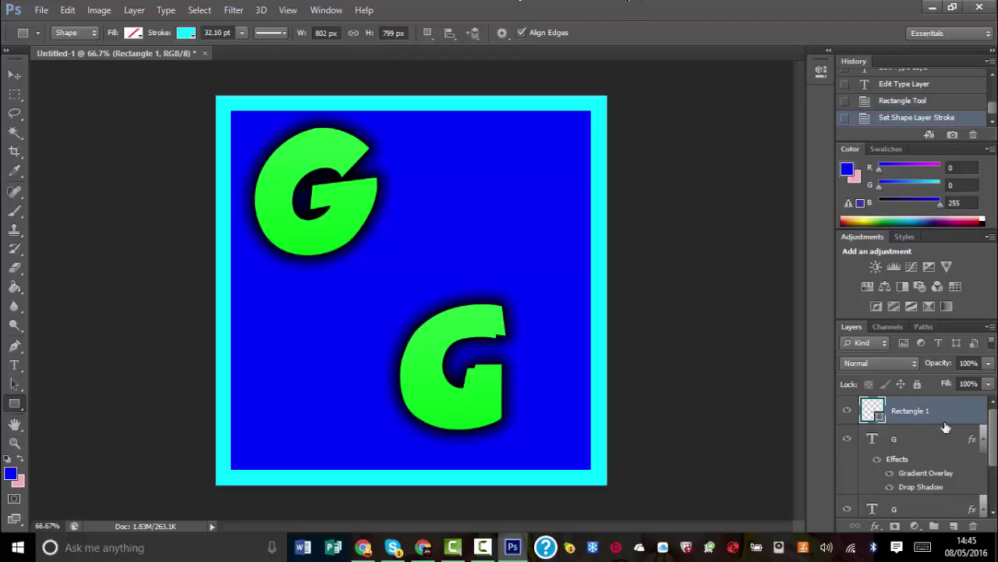
right_click(941, 422)
left_click(687, 303)
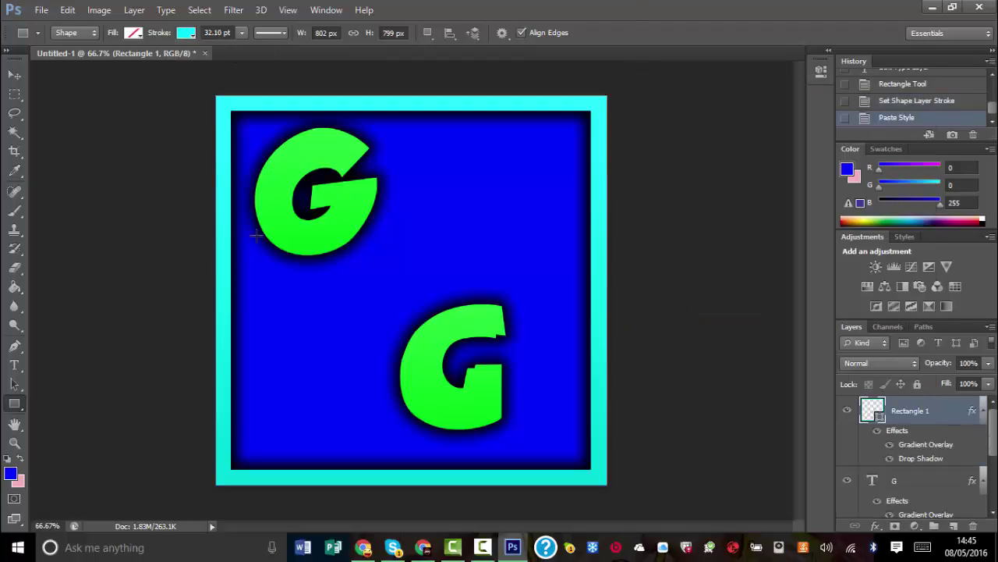
Move the GROBOLD G slightly left and the MELANKOLIA G toward the lower-right corner of the cyan frame.
left_click(15, 74)
scroll(912, 436, "down", 1)
left_click(913, 462)
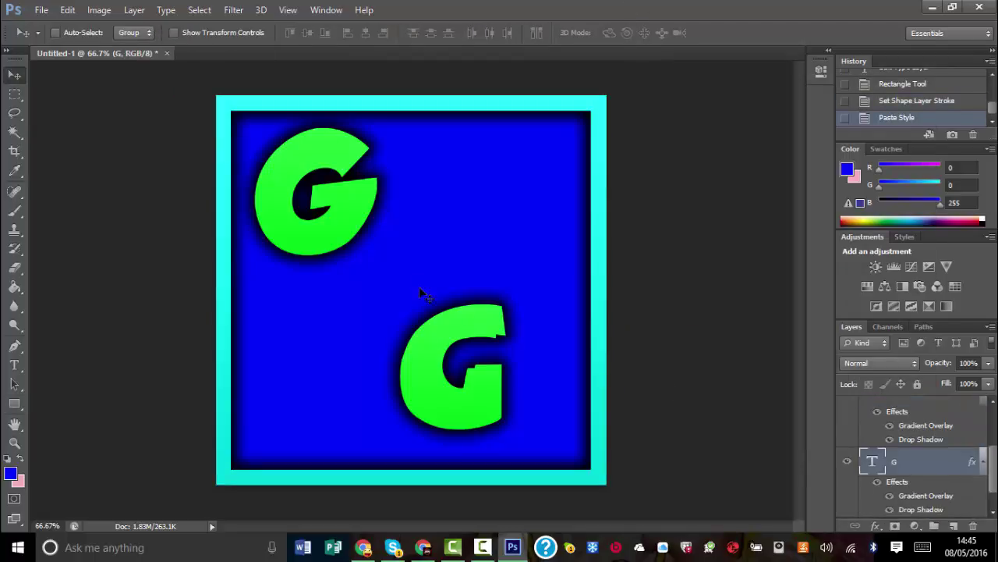
left_click_drag(446, 352, 433, 347)
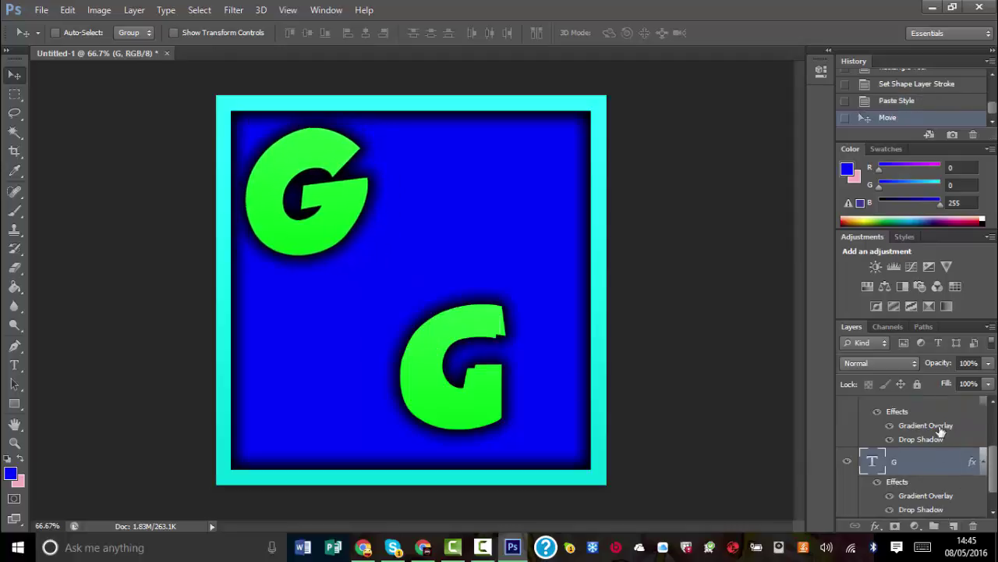
mouse_move(498, 395)
left_mouse_down()
mouse_move(316, 396)
mouse_move(517, 399)
left_mouse_up()
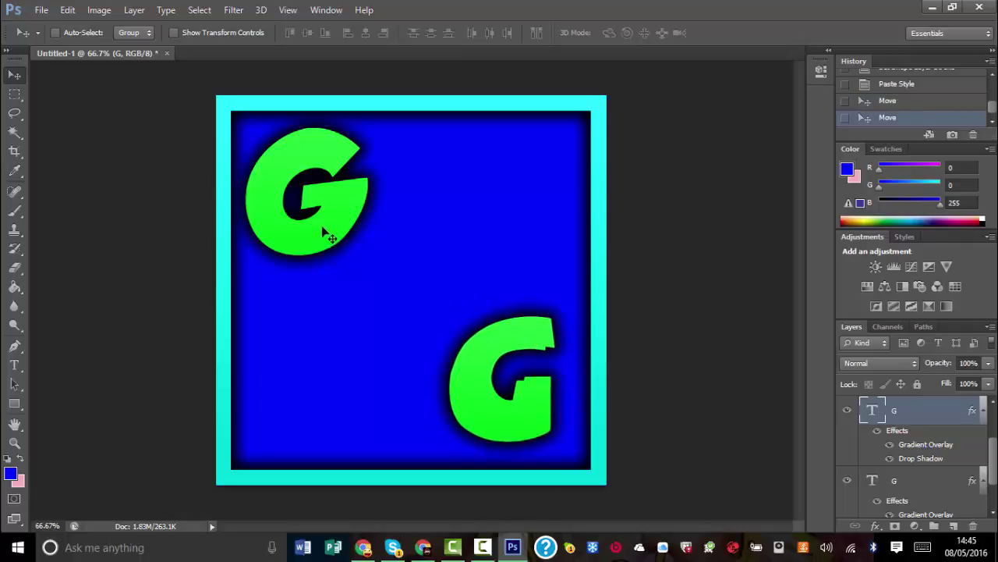
Select the entire canvas and align the GROBOLD G to its vertical center.
left_click(917, 490)
key("ctrl+a")
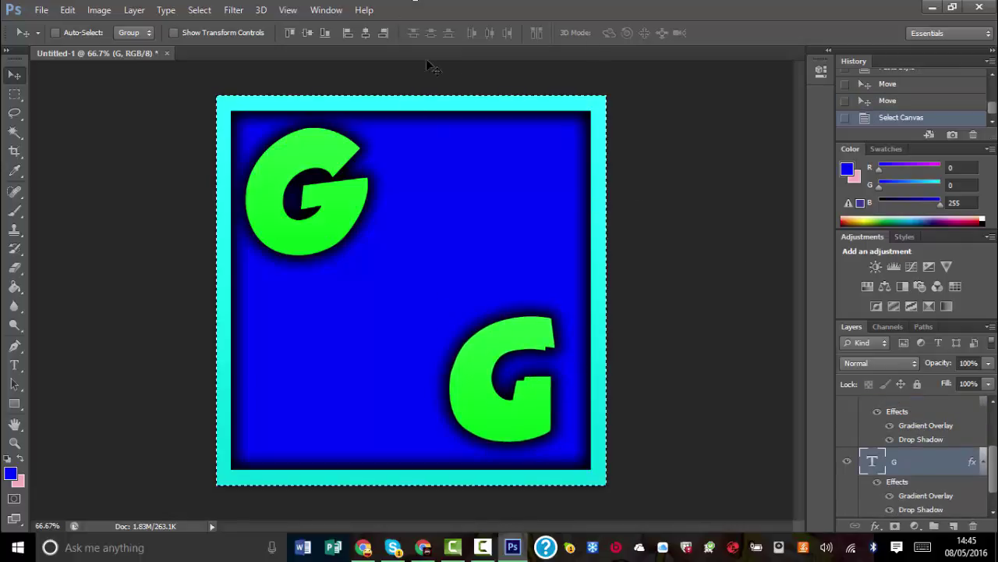
left_click(312, 32)
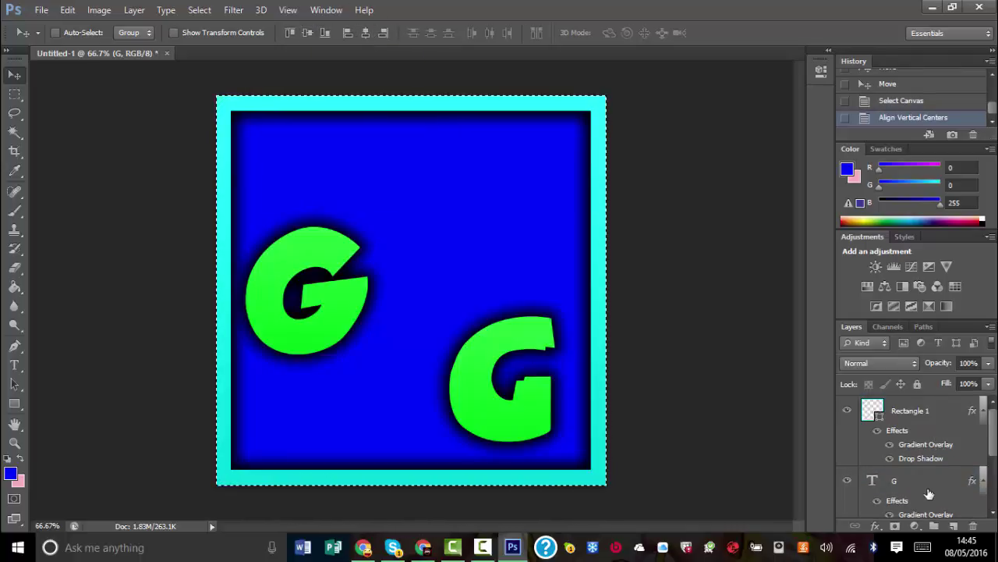
Align the MELANKOLIA G to the canvas's vertical center, trying horizontal center and left edge before ending on the right edge.
left_click(920, 461)
left_click(365, 32)
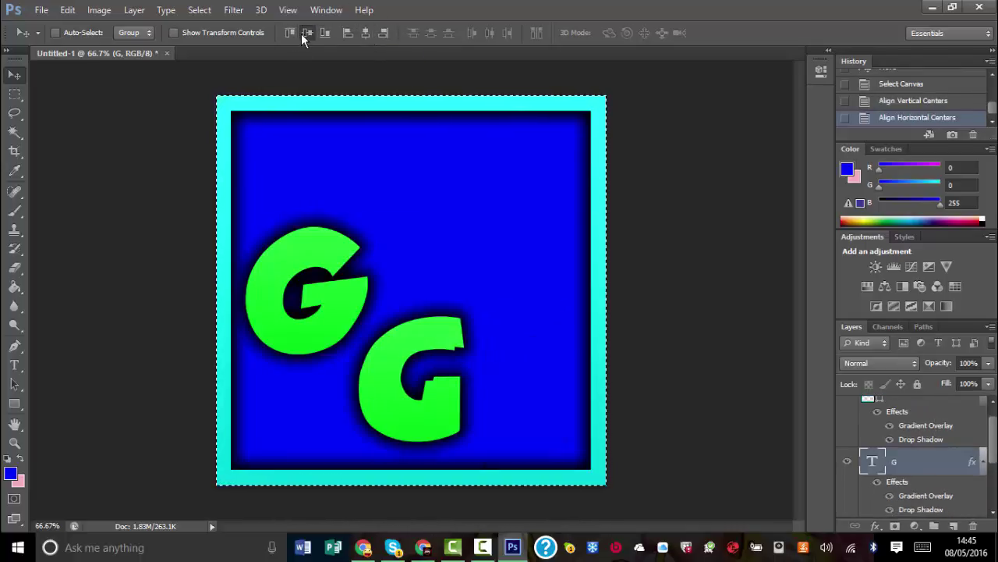
left_click(303, 34)
left_click(365, 32)
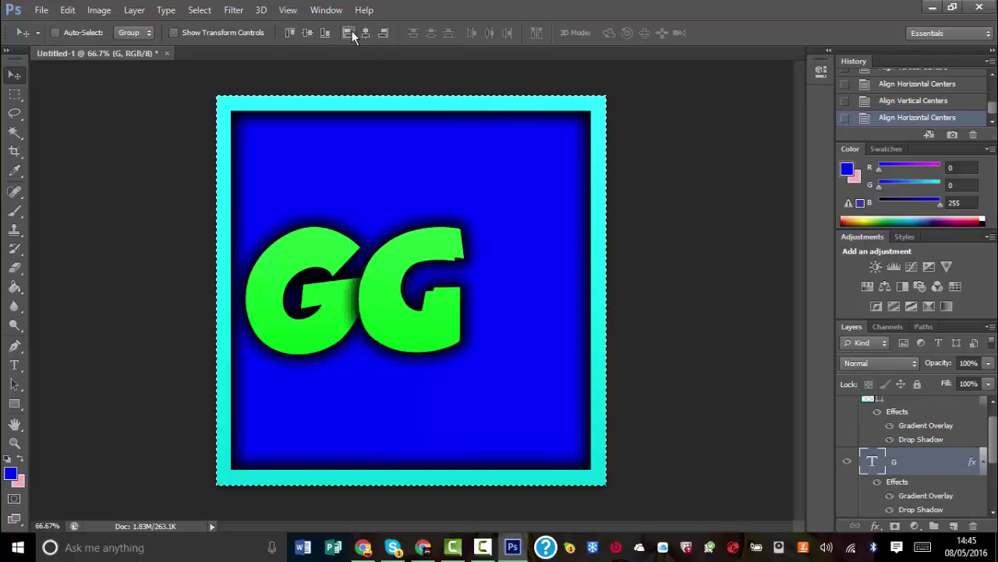
left_click(348, 33)
left_click(383, 33)
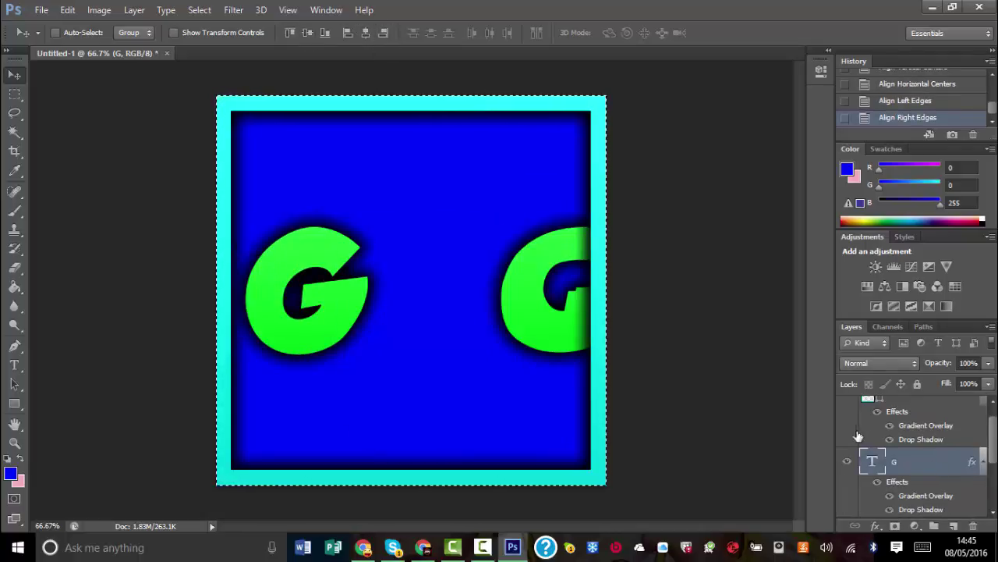
Deselect the canvas and move the GROBOLD G into the upper-left and the MELANKOLIA G into the lower-right of the frame.
mouse_move(535, 316)
left_mouse_down()
mouse_move(486, 312)
mouse_move(539, 334)
left_mouse_up()
key("ctrl+d")
scroll(897, 443, "down", 1)
left_click(897, 442)
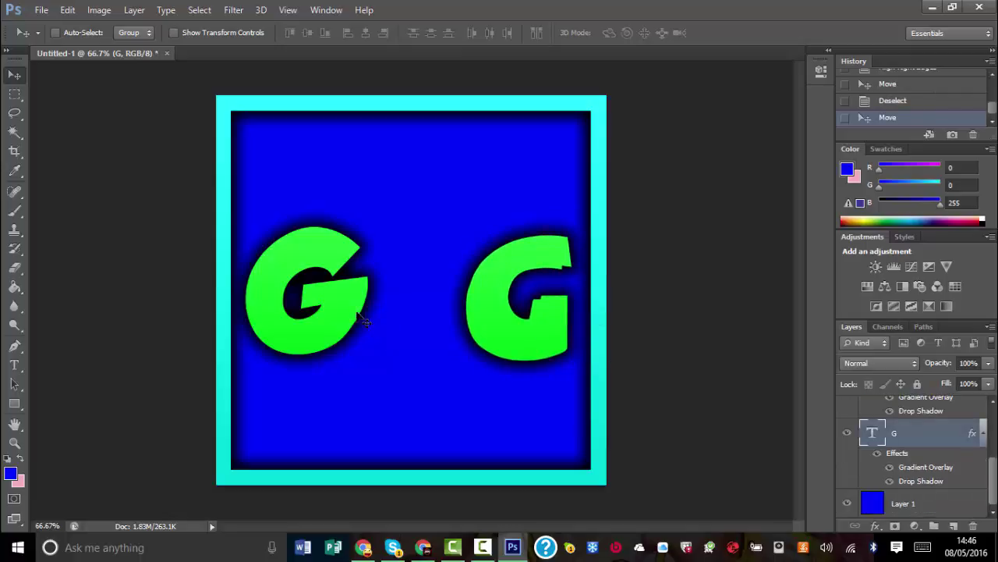
left_click_drag(357, 313, 355, 229)
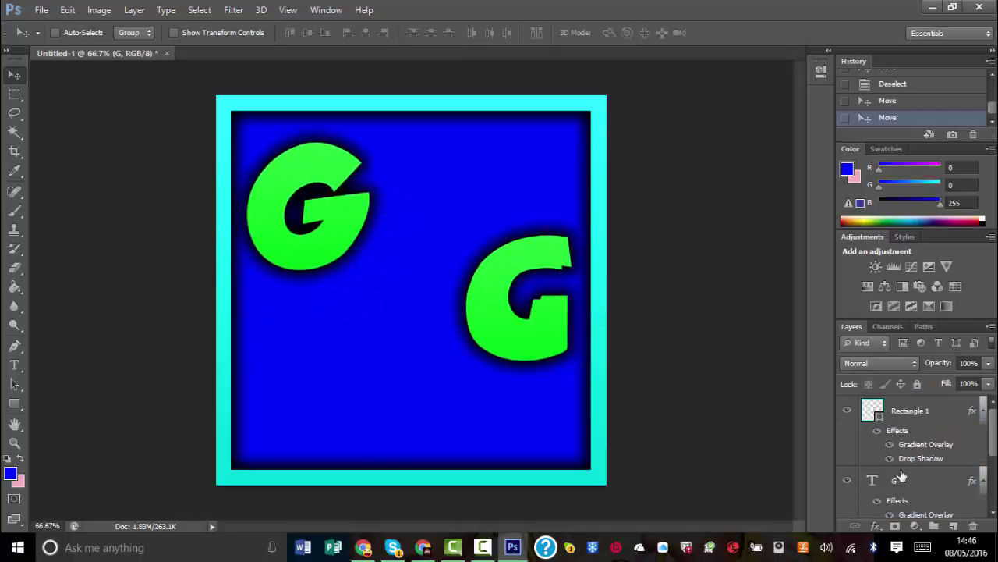
left_click_drag(524, 330, 460, 398)
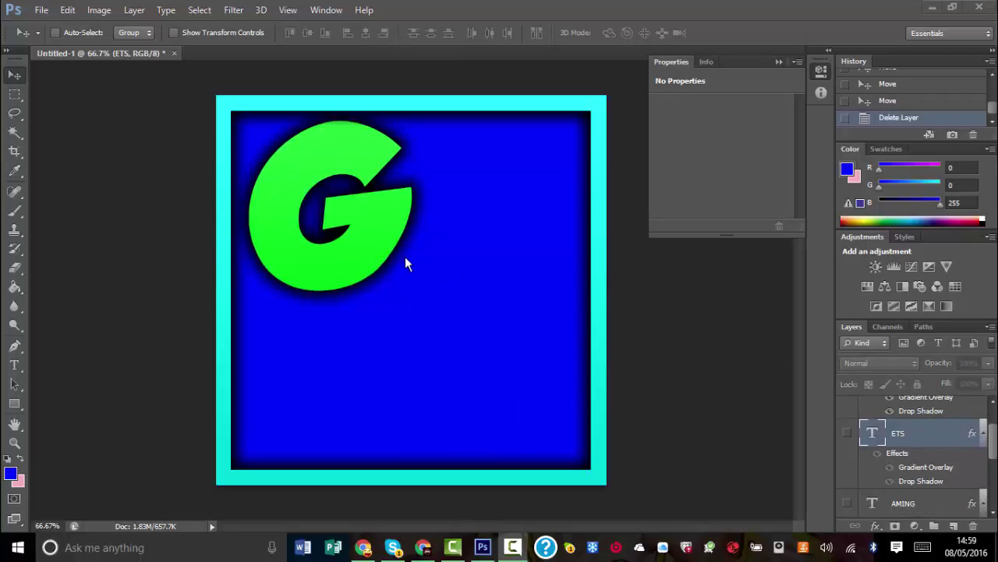
Make the ETS and AMING text layers visible and shift the ETS text slightly up and left.
scroll(903, 468, "up", 2)
scroll(858, 483, "down", 3)
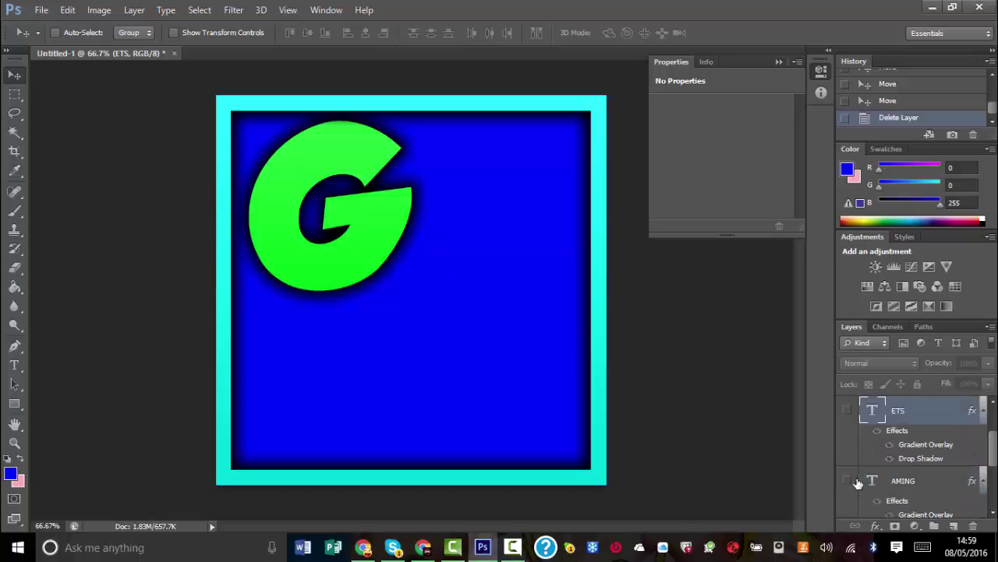
left_click(846, 414)
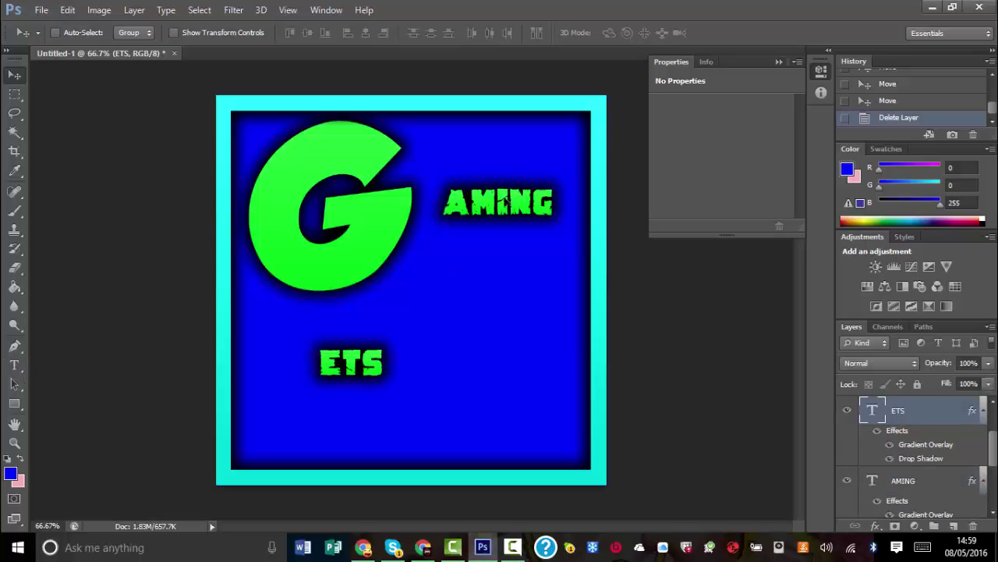
mouse_move(505, 201)
left_mouse_down()
mouse_move(517, 179)
mouse_move(512, 187)
mouse_move(508, 174)
mouse_move(494, 197)
left_mouse_up()
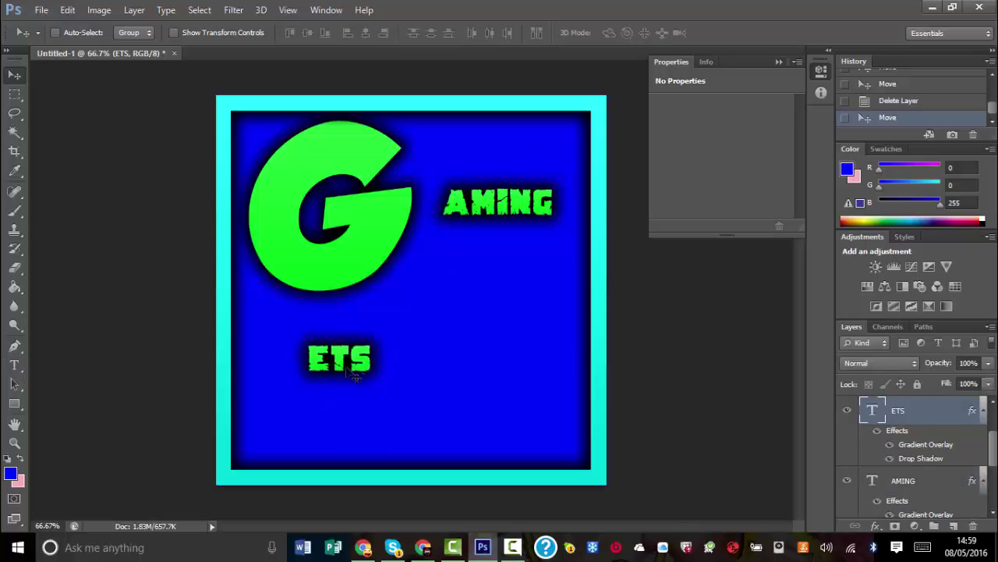
Free-transform the ETS text: rotate it about 90° clockwise, enlarge it to about 110% by 117%, and place it under the G.
right_click(355, 376)
left_click(359, 381)
key("ctrl+t")
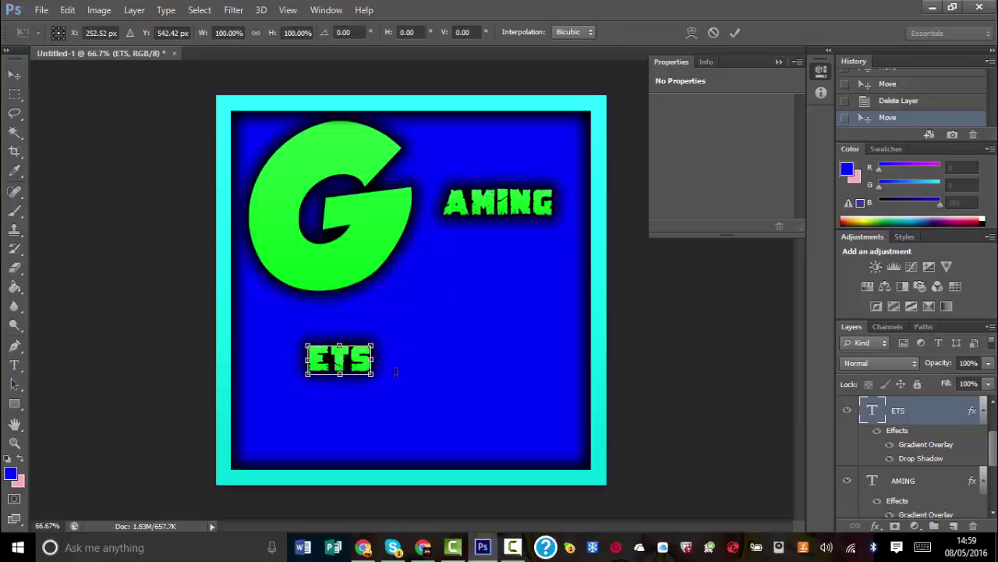
left_click_drag(383, 362, 322, 400)
left_click_drag(340, 359, 325, 361)
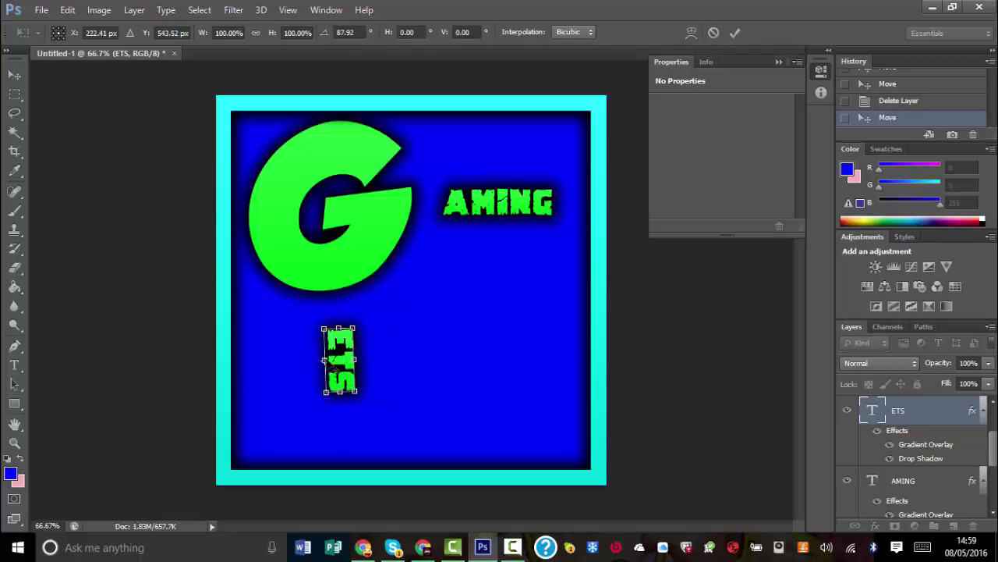
left_click_drag(329, 403, 329, 403)
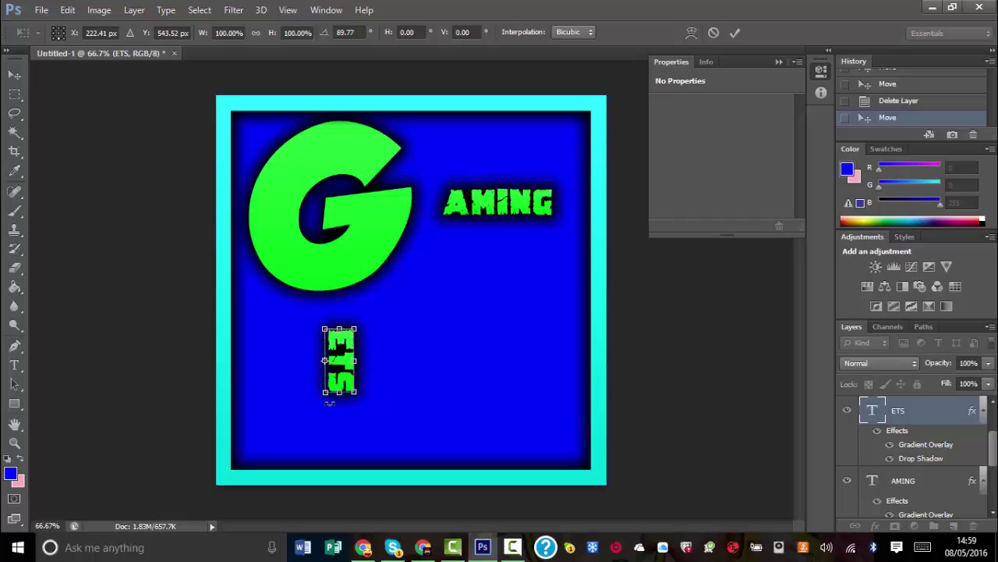
mouse_move(348, 361)
left_mouse_down()
mouse_move(324, 330)
mouse_move(344, 377)
mouse_move(330, 358)
left_mouse_up()
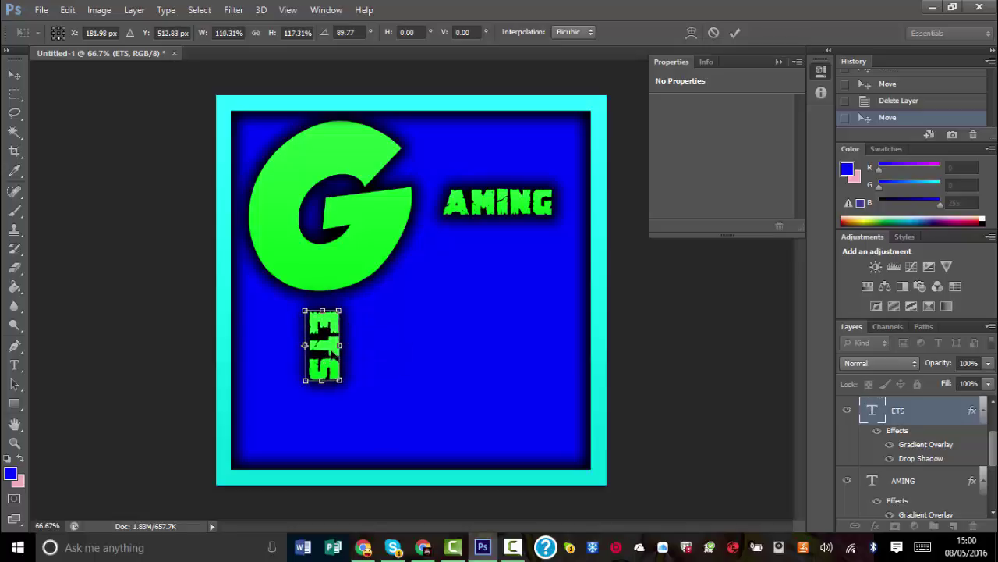
left_click(735, 33)
Move the ETS text slightly down and bring the AMING text closer to the upper-left G.
left_click_drag(321, 354, 324, 360)
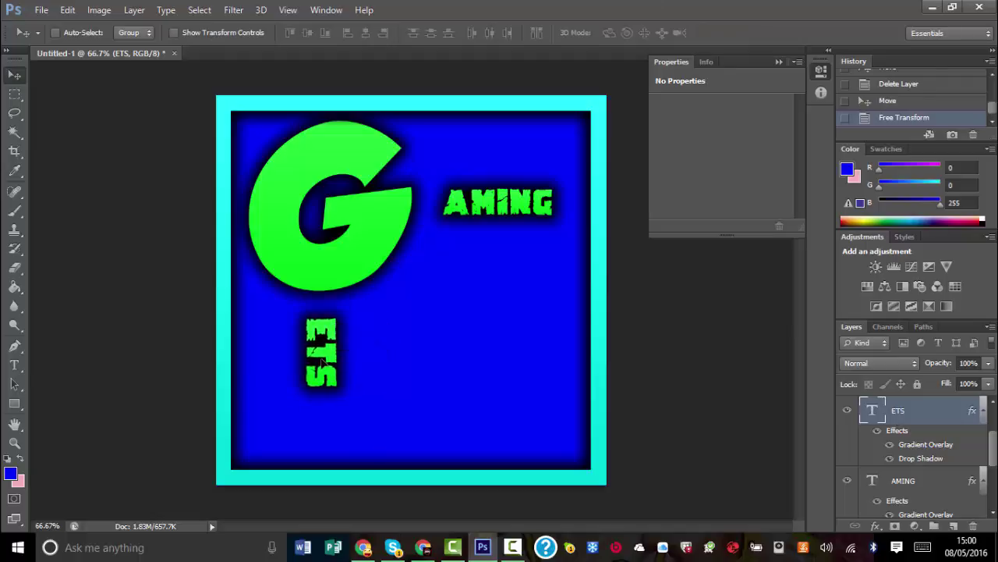
key("alt+bracketleft")
mouse_move(480, 218)
left_mouse_down()
mouse_move(457, 214)
mouse_move(467, 215)
left_mouse_up()
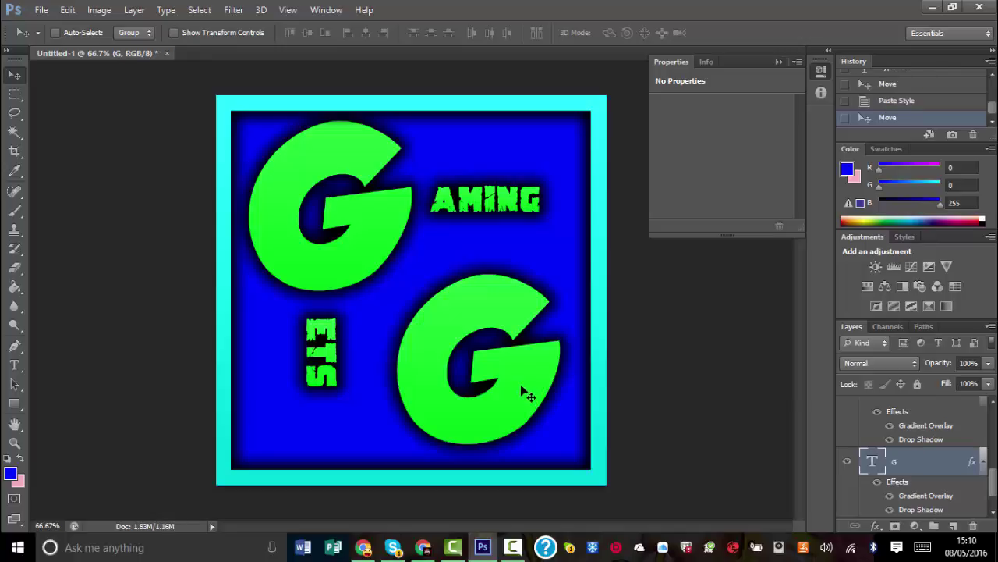
Rotate the ETS text about 90° counterclockwise so it reads horizontally.
scroll(883, 490, "up", 2)
left_click(902, 466)
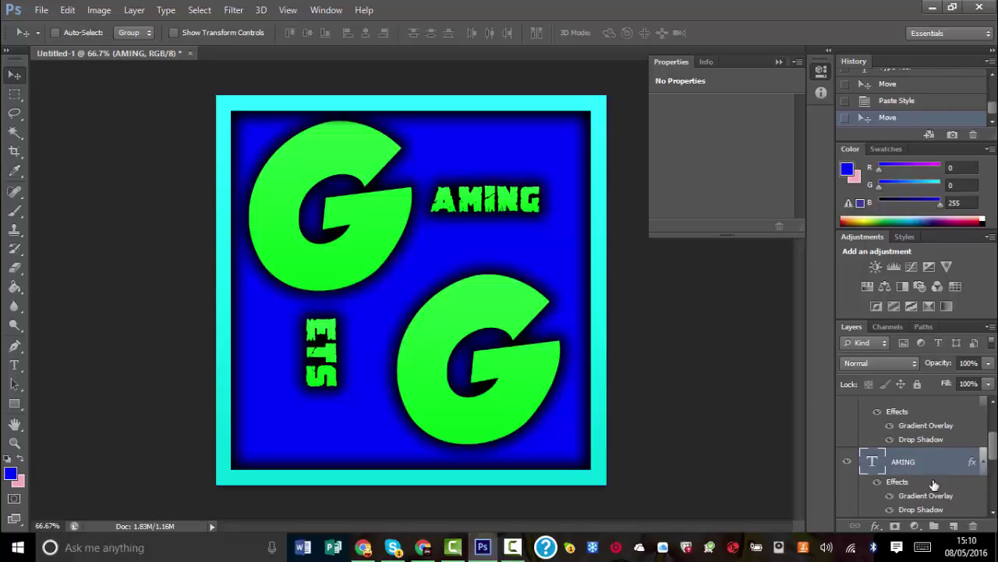
scroll(929, 439, "up", 2)
left_click(920, 465)
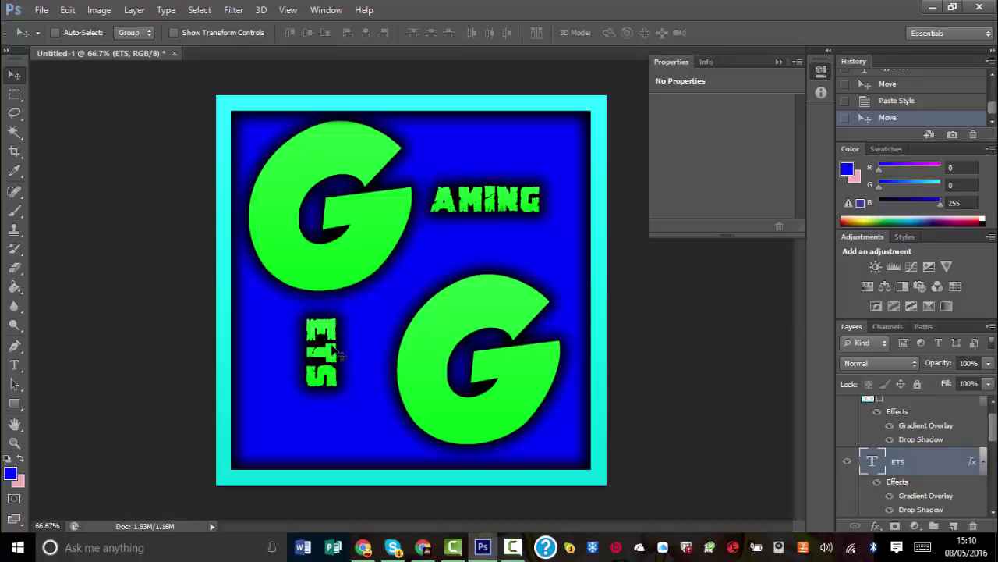
key("ctrl+t")
left_click_drag(348, 396, 376, 314)
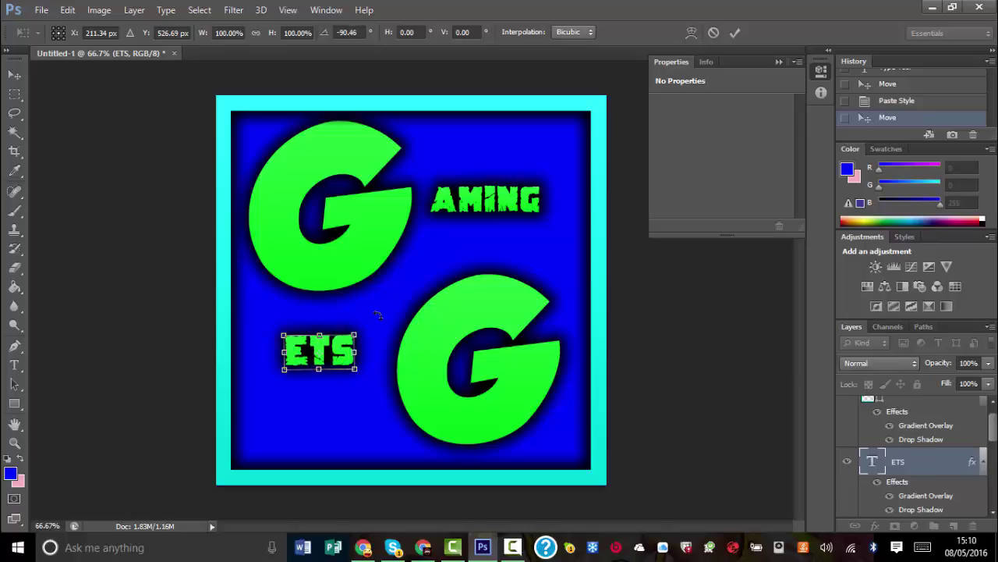
left_click(734, 34)
Move the ETS text slightly down and right, in front of the lower-right G.
mouse_move(323, 363)
left_mouse_down()
mouse_move(360, 364)
mouse_move(331, 375)
left_mouse_up()
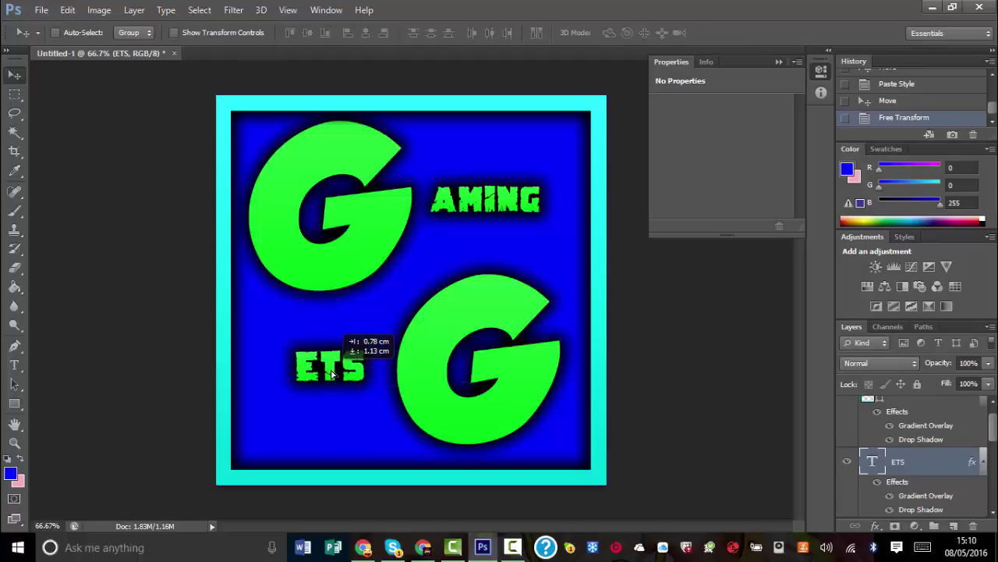
left_click_drag(332, 375, 331, 379)
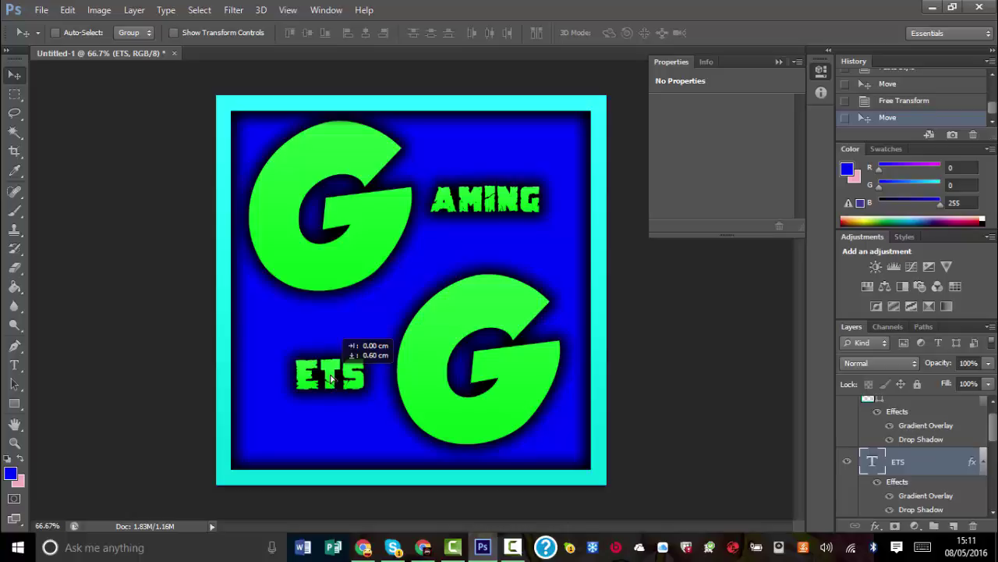
mouse_move(331, 379)
left_mouse_down()
mouse_move(433, 367)
mouse_move(558, 446)
mouse_move(327, 386)
left_mouse_up()
Place the starfield image aaaa.png and scale it to about 105.6% so it covers the whole canvas.
left_click(41, 10)
left_click(82, 248)
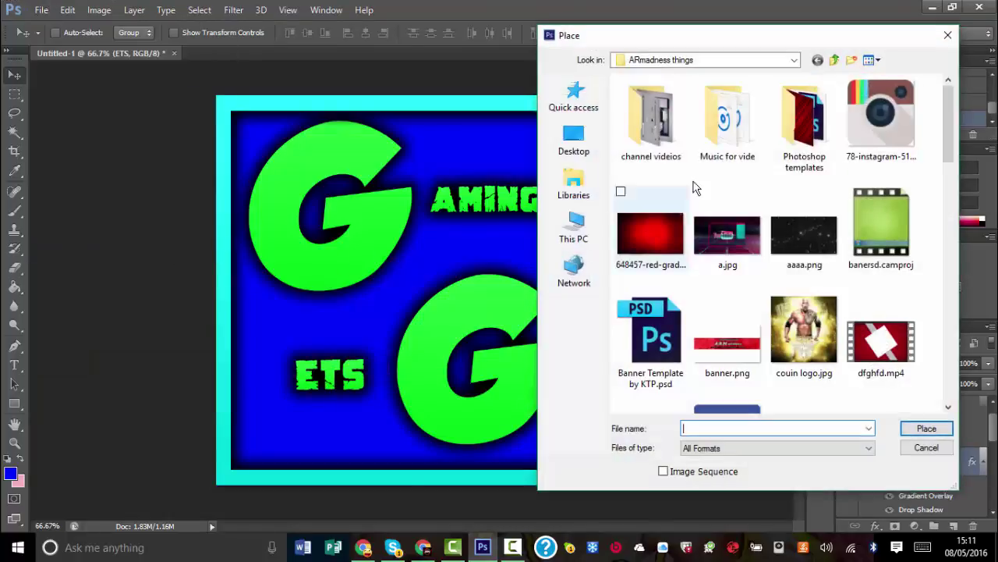
scroll(786, 195, "down", 5)
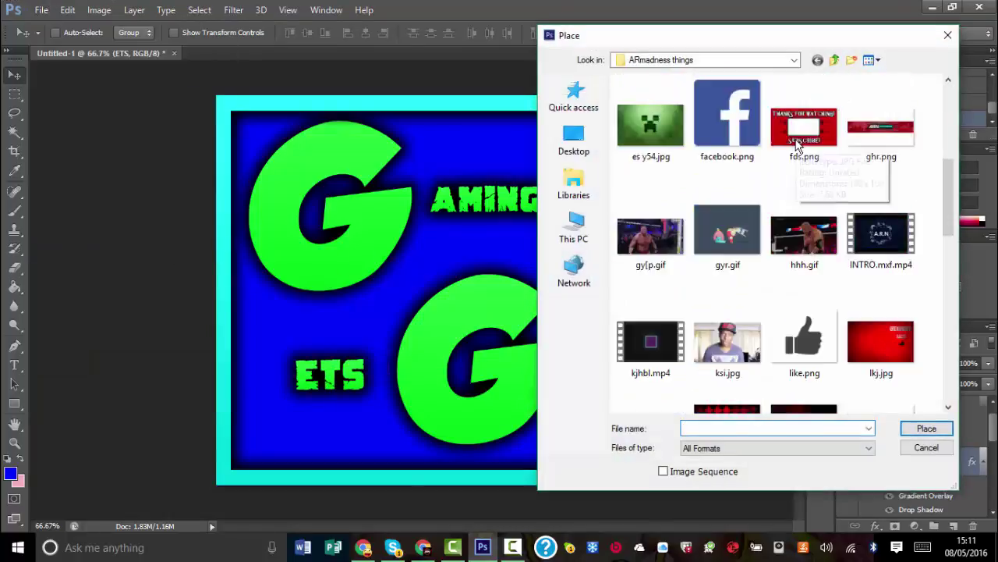
scroll(797, 145, "up", 3)
double_click(803, 94)
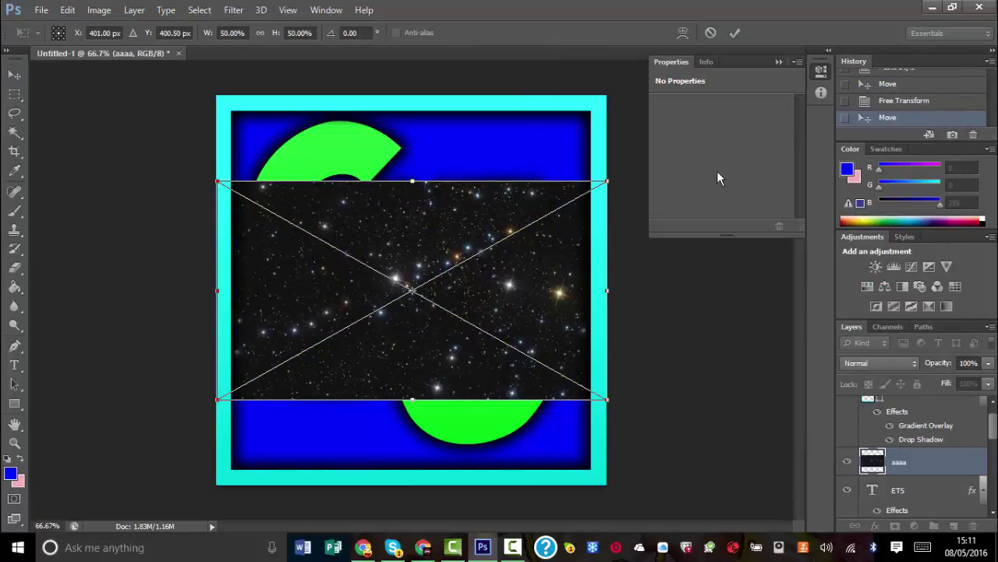
left_click_drag(606, 399, 794, 506)
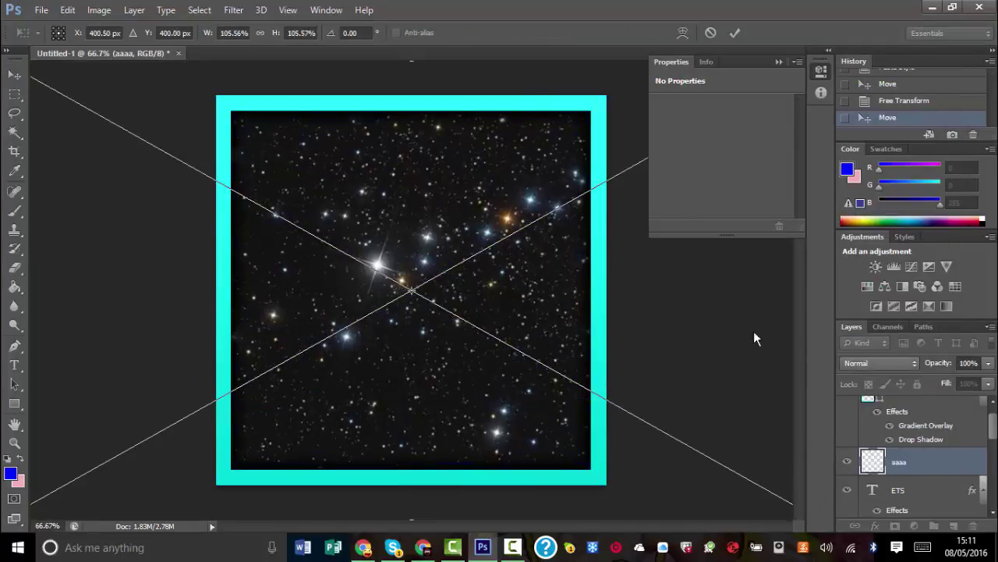
left_click(735, 33)
Move the starfield layer below the blue Layer 1 and set Layer 1's opacity to 73%.
left_click_drag(948, 464, 928, 521)
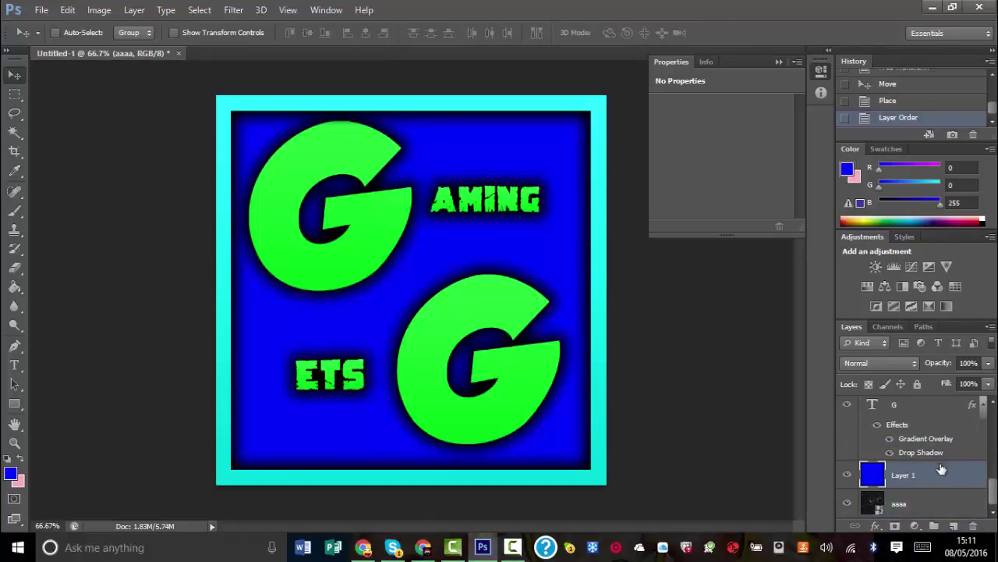
left_click_drag(977, 382, 965, 386)
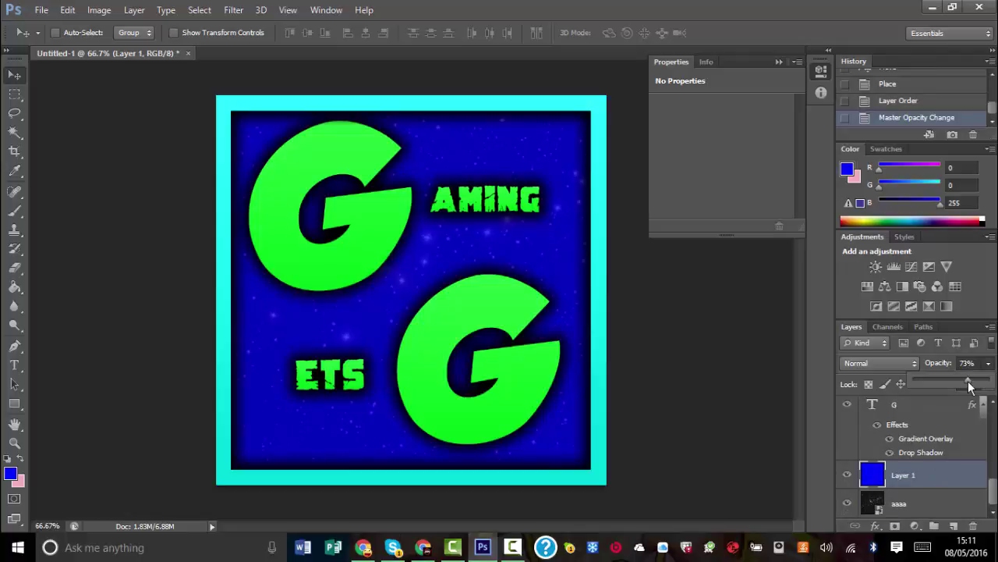
left_click_drag(970, 383, 969, 383)
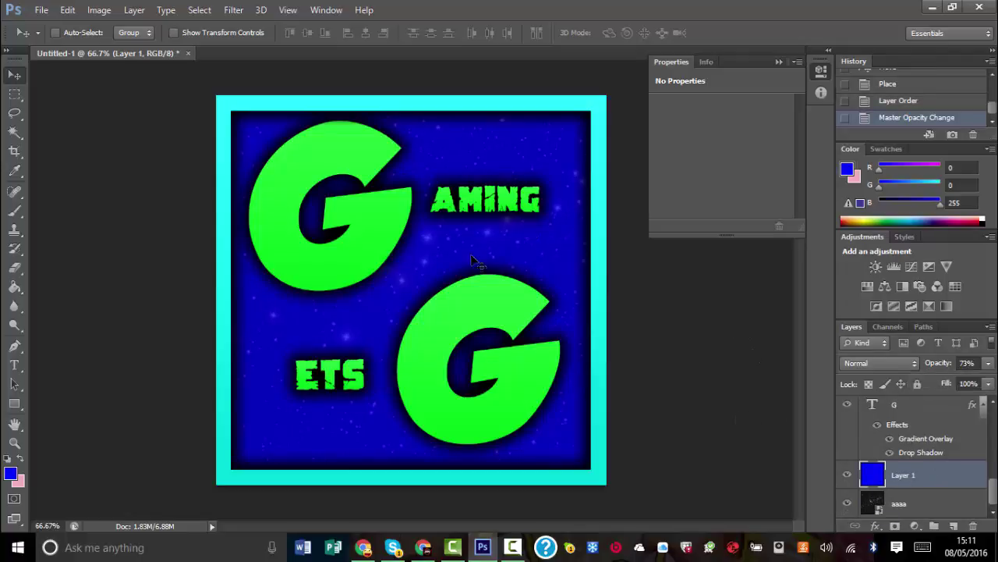
Set the lower-right G's drop shadow to 44% spread and 55 px size.
scroll(912, 439, "up", 2)
right_click(912, 465)
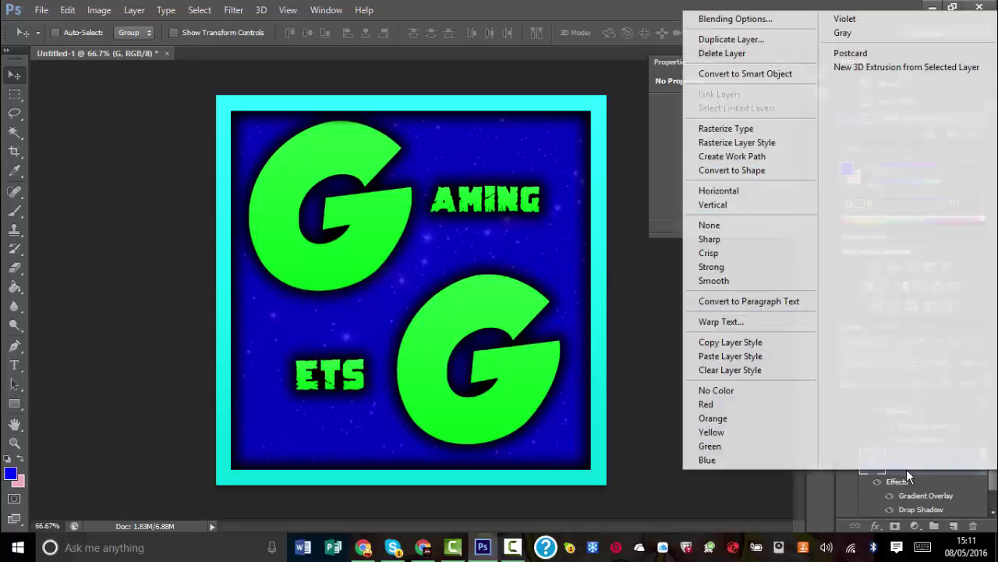
left_click(741, 21)
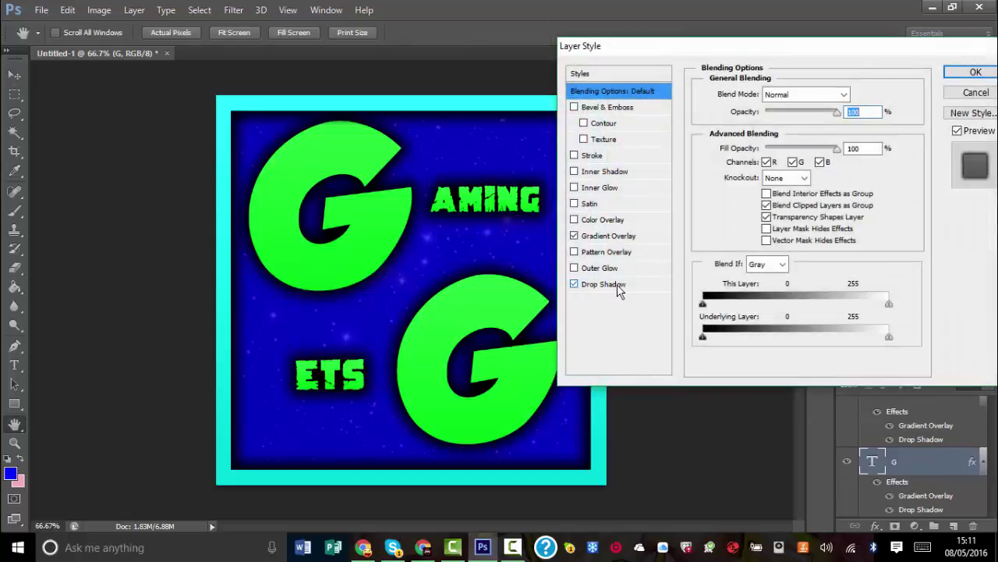
left_click(616, 284)
double_click(850, 174)
type("44")
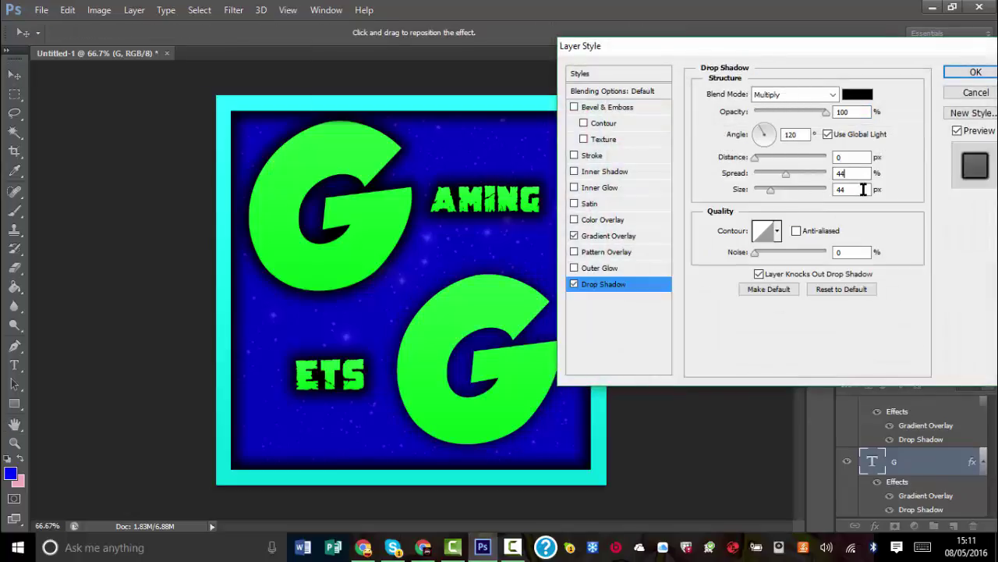
key("Tab")
type("55")
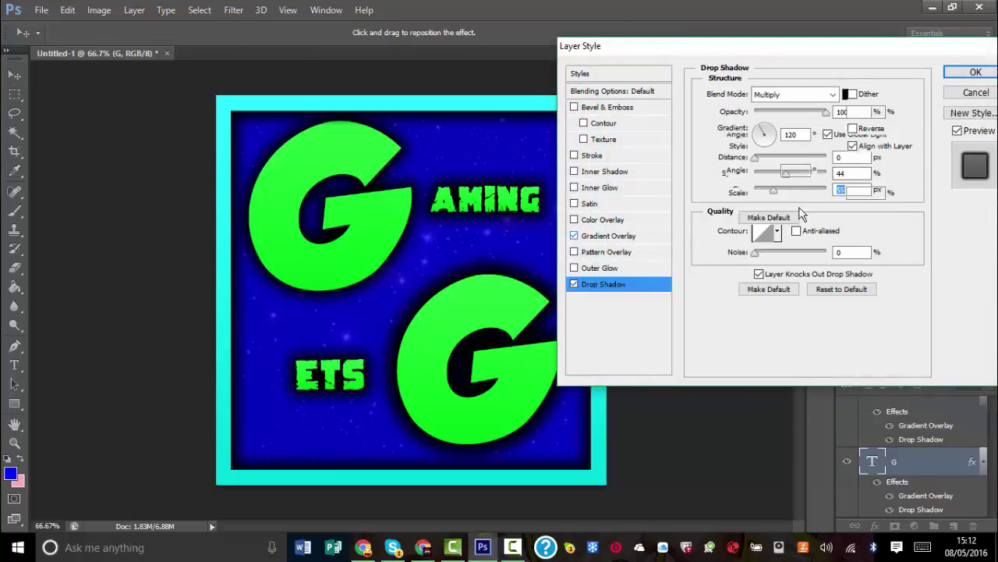
Set the lower-right G's gradient overlay opacity to 10% and apply the layer style.
left_click(608, 236)
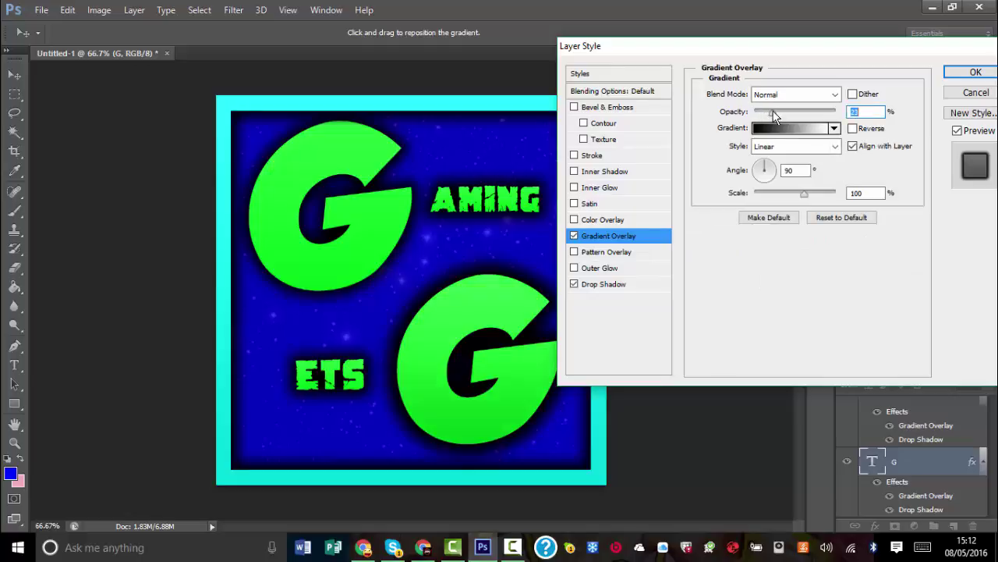
type("20")
type("1")
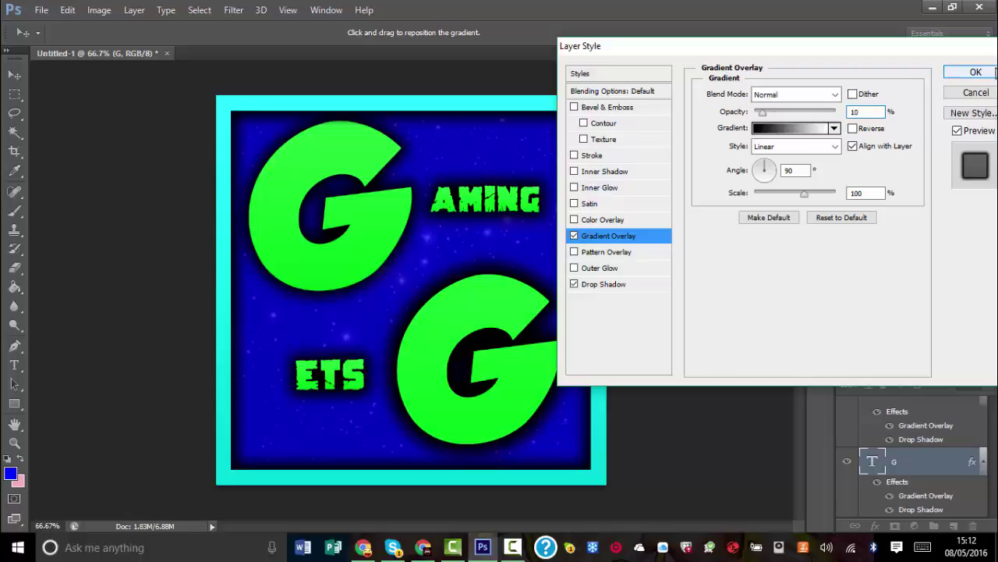
left_click(976, 72)
Copy the lower-right G's layer style and paste it onto the upper-left G.
right_click(920, 464)
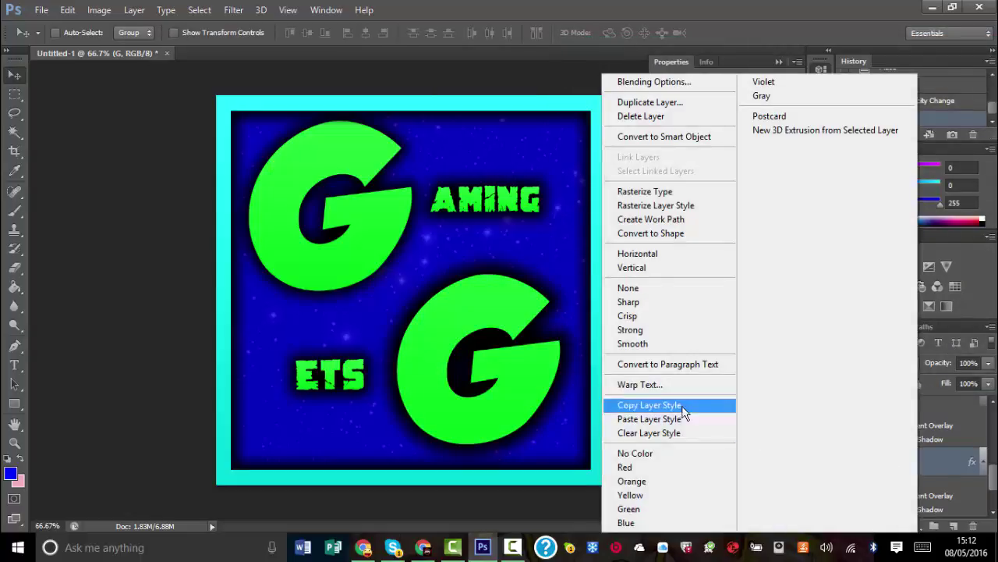
left_click(628, 405)
right_click(975, 468)
left_click(734, 348)
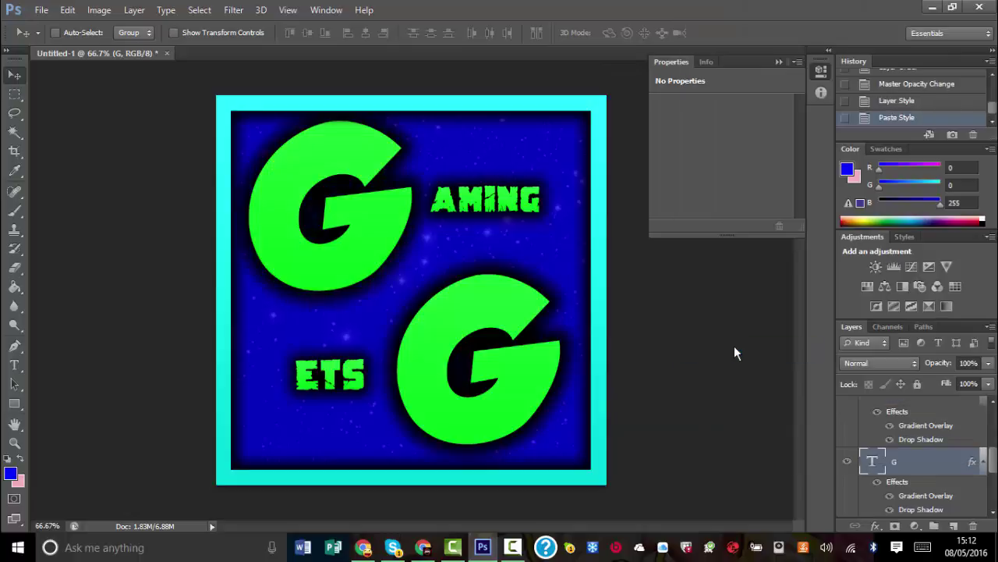
left_click(39, 9)
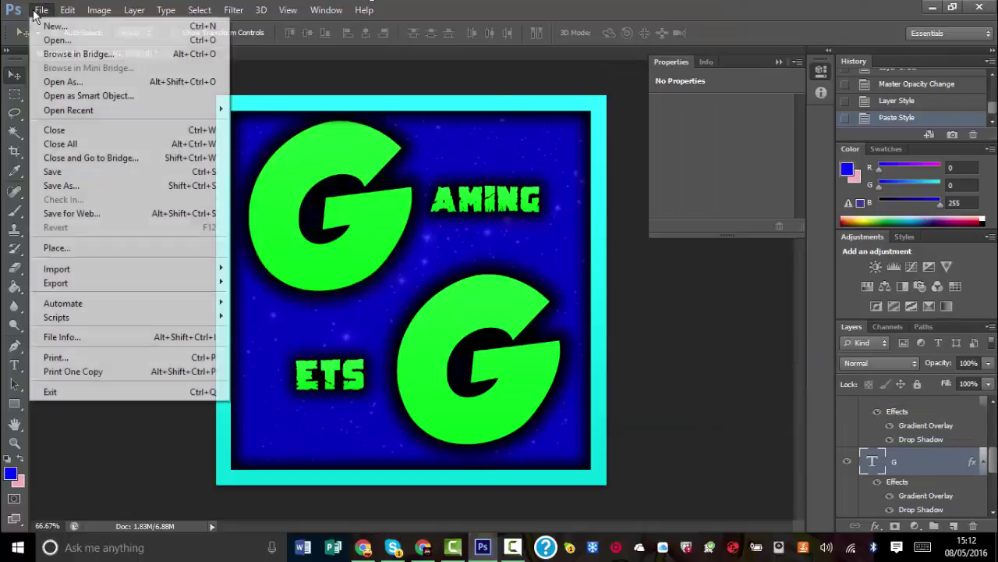
left_click(407, 178)
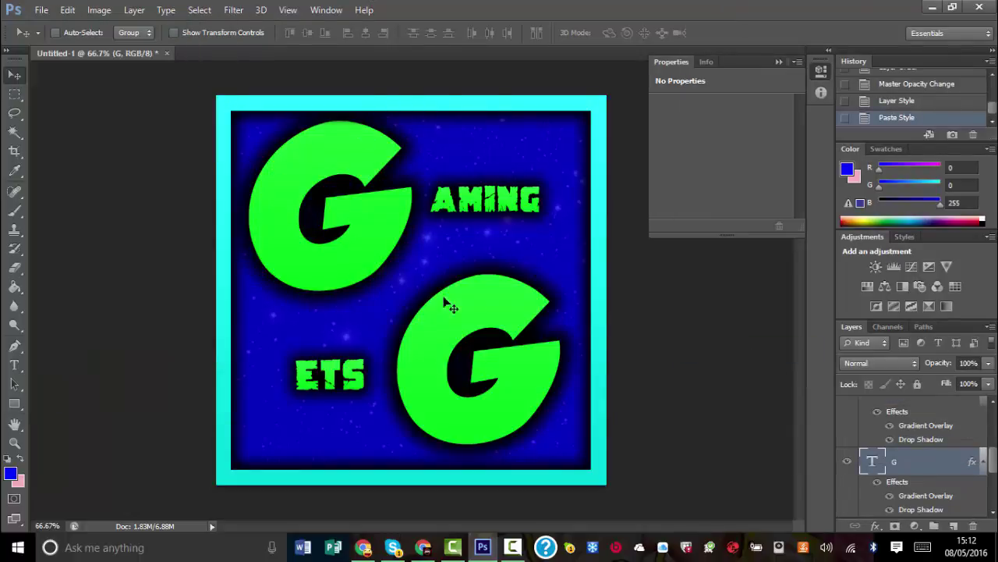